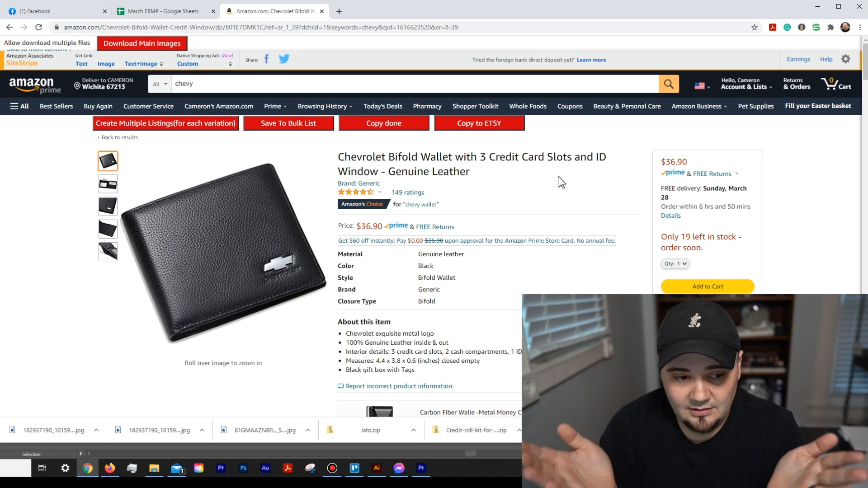
# Examine the first two product photos of the Chevrolet wallet in the enlarged image view
pyautogui.moveTo(178, 269)
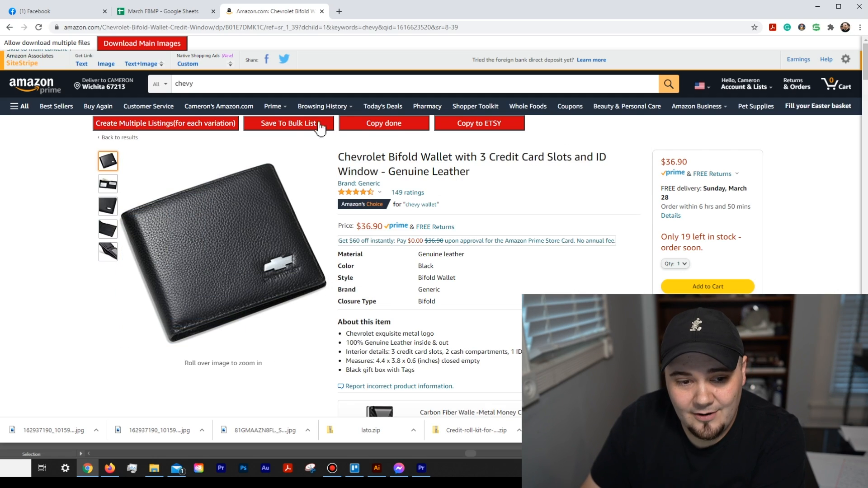
pyautogui.moveTo(238, 159)
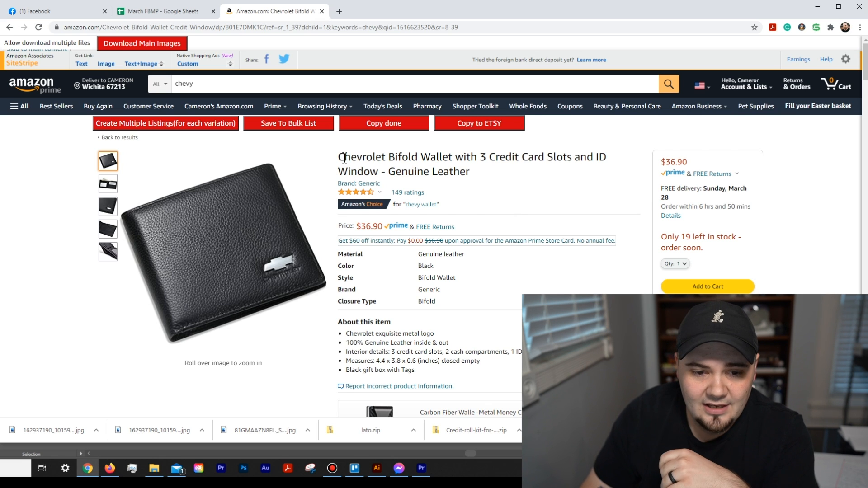
pyautogui.click(213, 226)
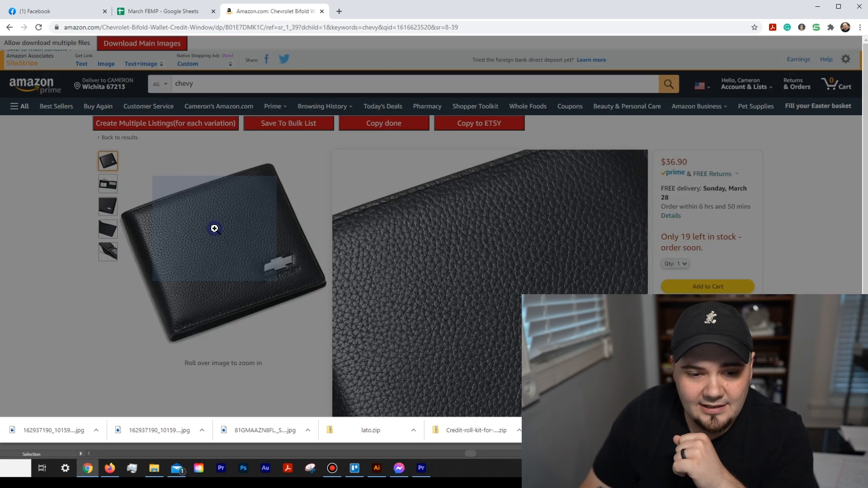
pyautogui.rightClick(404, 220)
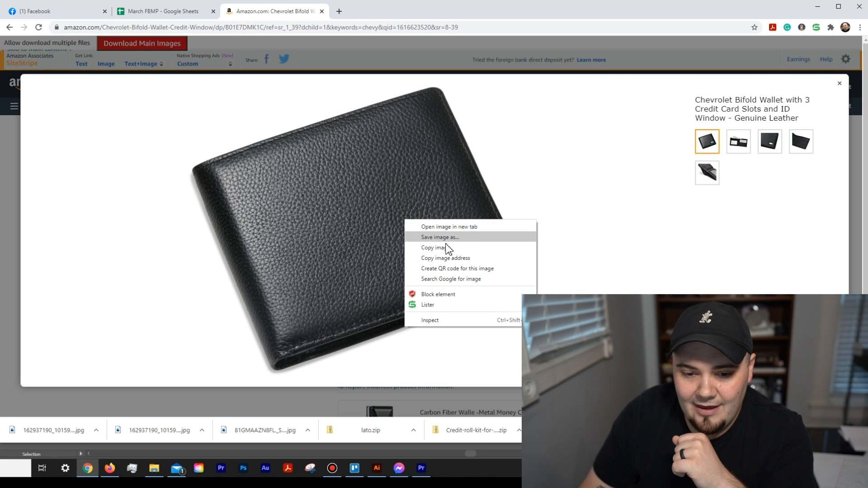
pyautogui.click(732, 144)
pyautogui.rightClick(365, 232)
pyautogui.click(684, 149)
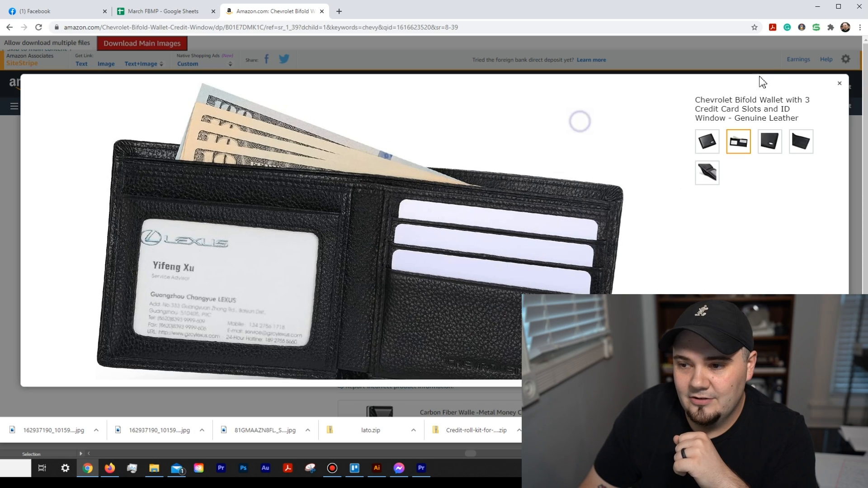
pyautogui.click(840, 83)
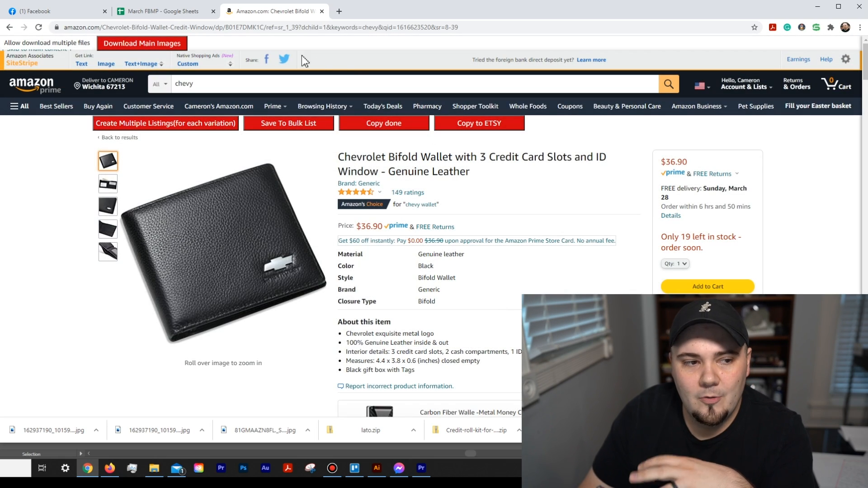
# Examine the wallet's product title, main photo and the offer sections further down the Amazon page
pyautogui.moveTo(208, 244)
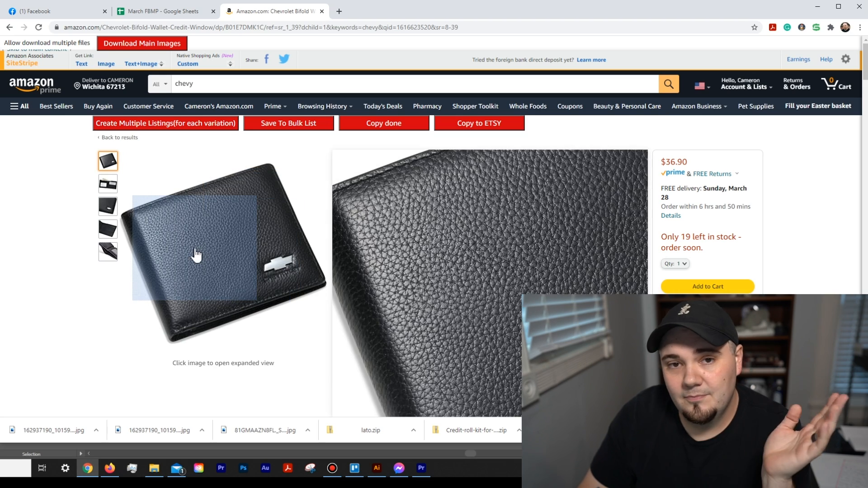
pyautogui.moveTo(477, 170); pyautogui.dragTo(339, 156)
pyautogui.rightClick(358, 162)
pyautogui.click(434, 168)
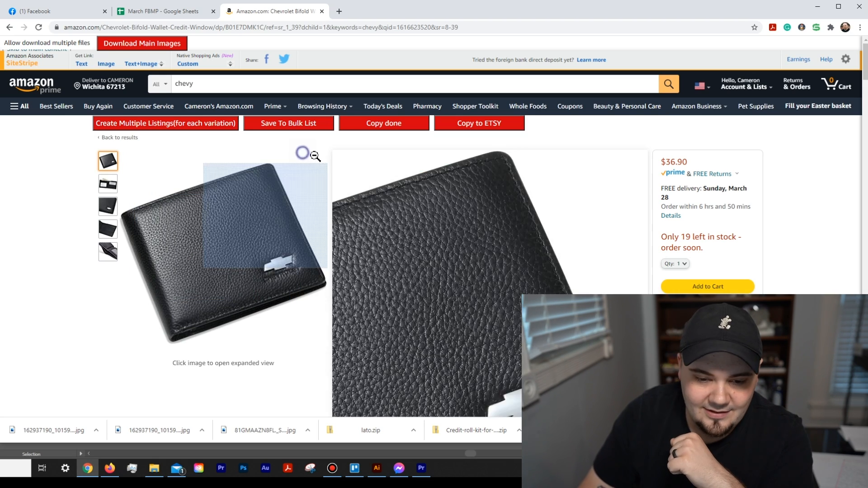
pyautogui.click(304, 150)
pyautogui.click(839, 83)
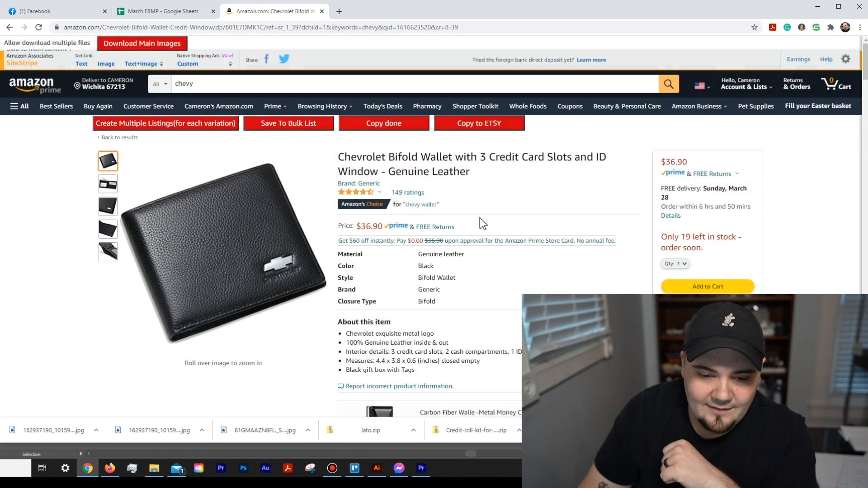
pyautogui.scroll(-4, 452, 204)
pyautogui.scroll(-9, 488, 219)
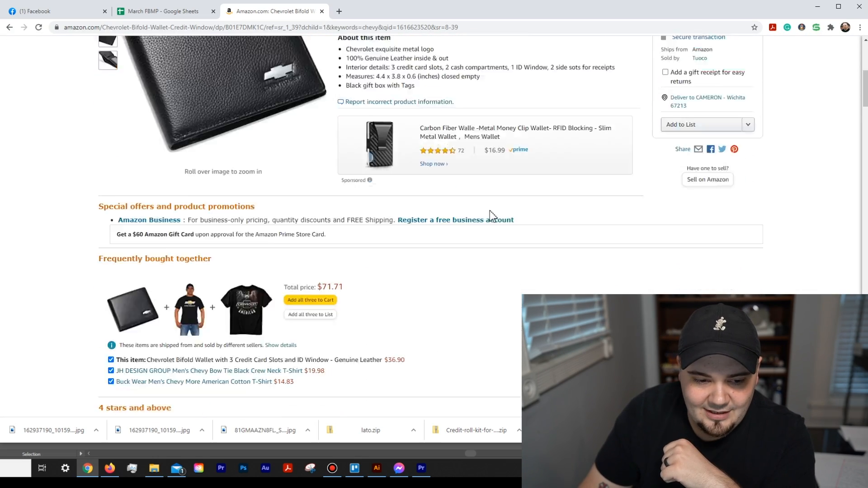
pyautogui.scroll(16, 390, 240)
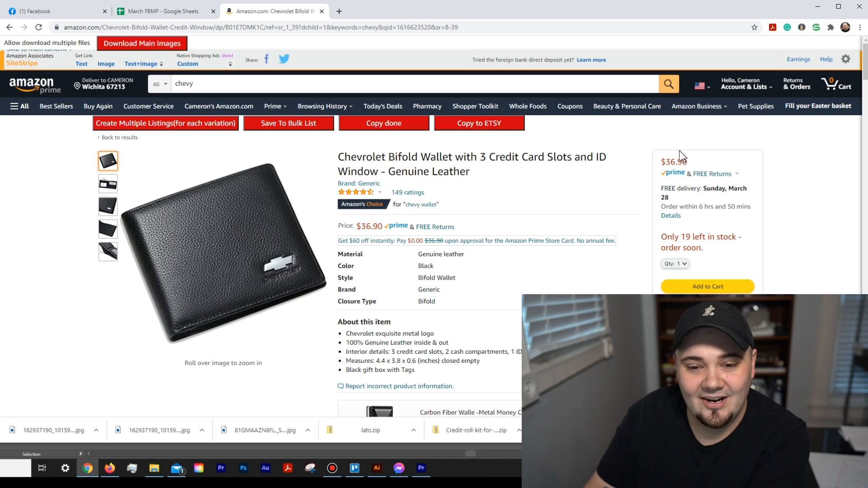
# Copy the wallet's product data into a new Facebook Marketplace item listing and remove the product tags "Back" and "results"
pyautogui.click(391, 129)
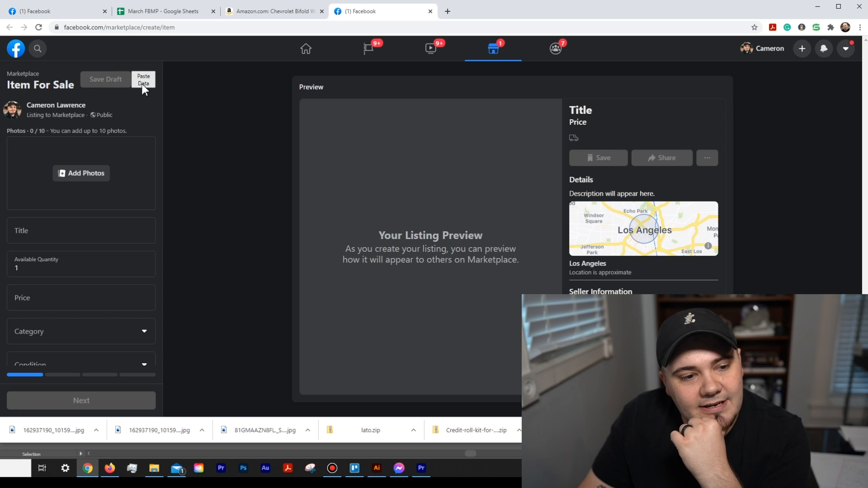
pyautogui.click(142, 84)
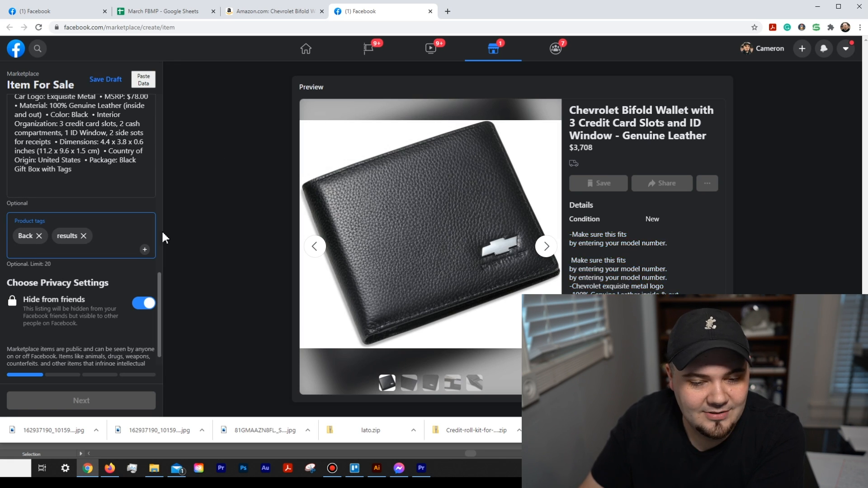
pyautogui.click(39, 236)
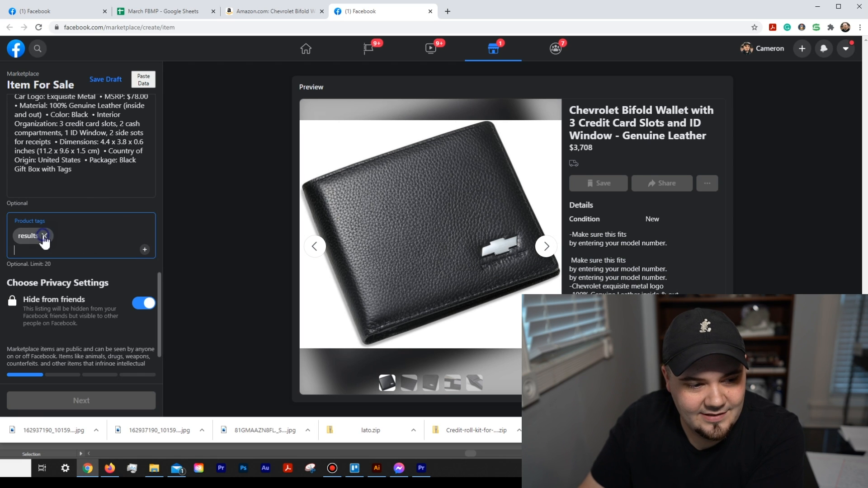
pyautogui.click(43, 236)
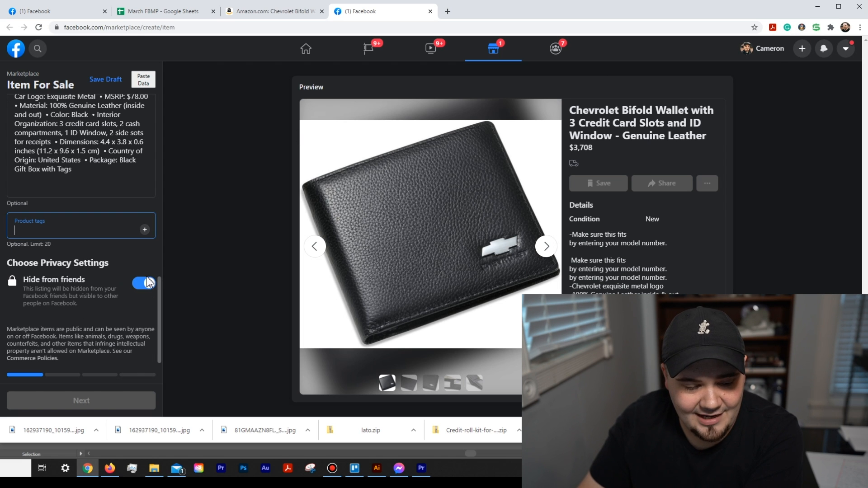
# Review the listing's photos, quantity and price, and check the profit percentage in the listing extension's settings
pyautogui.scroll(10, 146, 281)
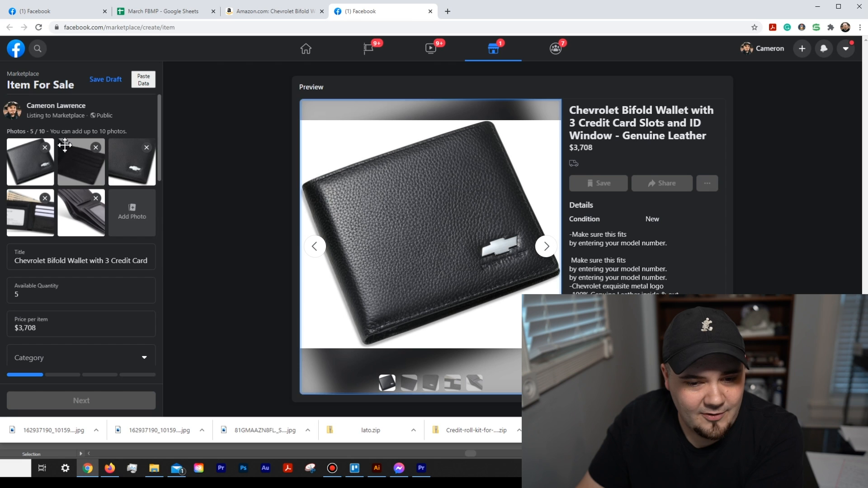
pyautogui.scroll(-1, 76, 230)
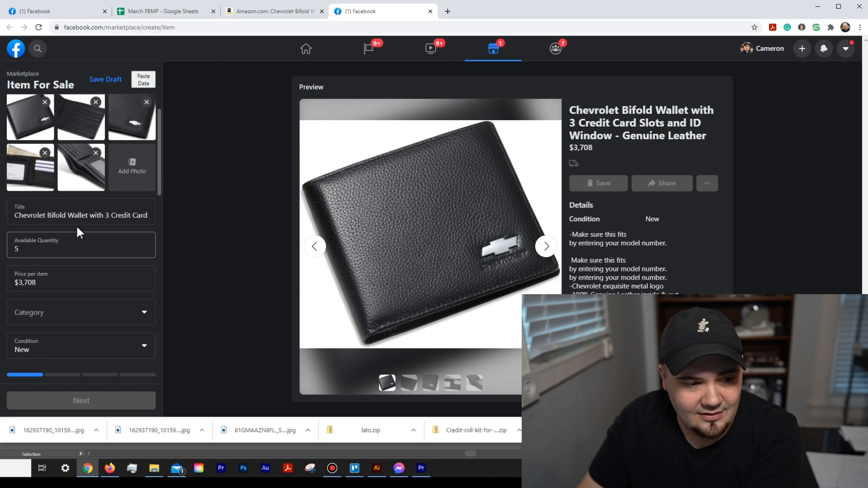
pyautogui.scroll(-2, 78, 217)
pyautogui.write('5')
pyautogui.click(46, 199)
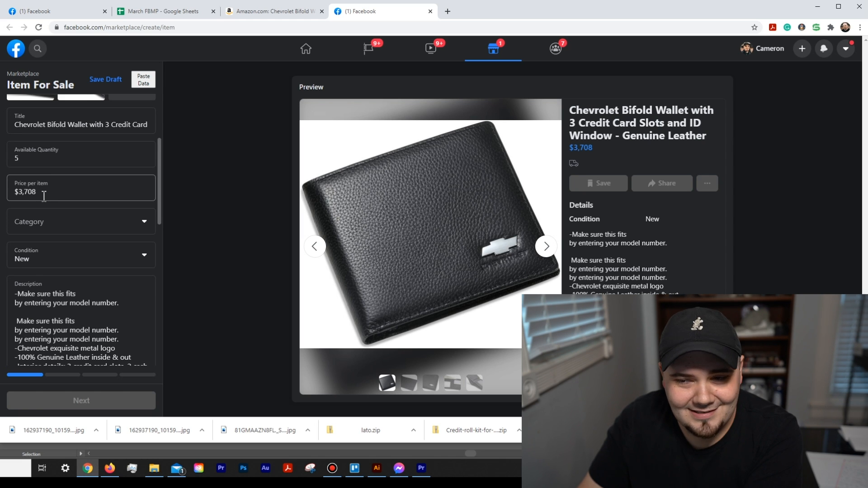
pyautogui.click(802, 27)
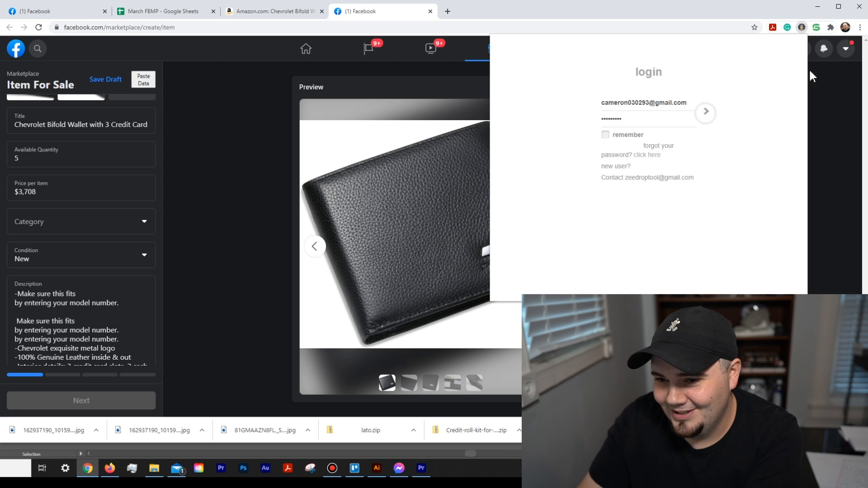
pyautogui.click(756, 77)
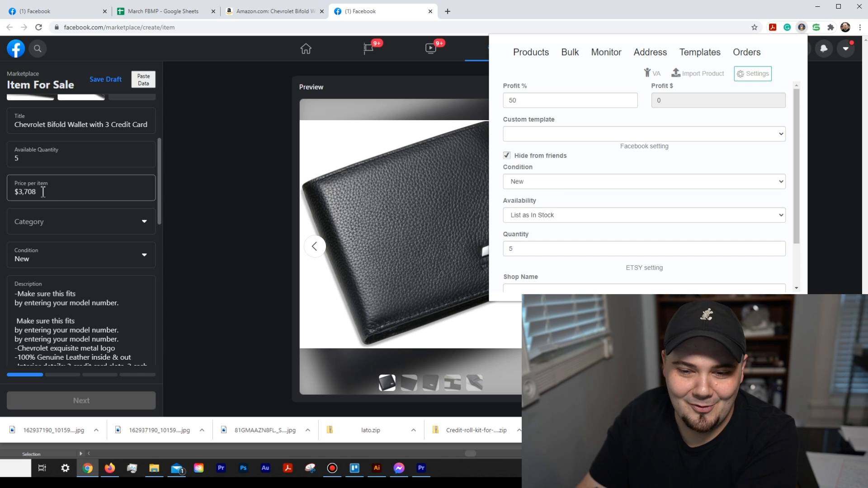
# Check the wallet's price on Amazon and set the Marketplace listing's price per item to $55
pyautogui.click(290, 10)
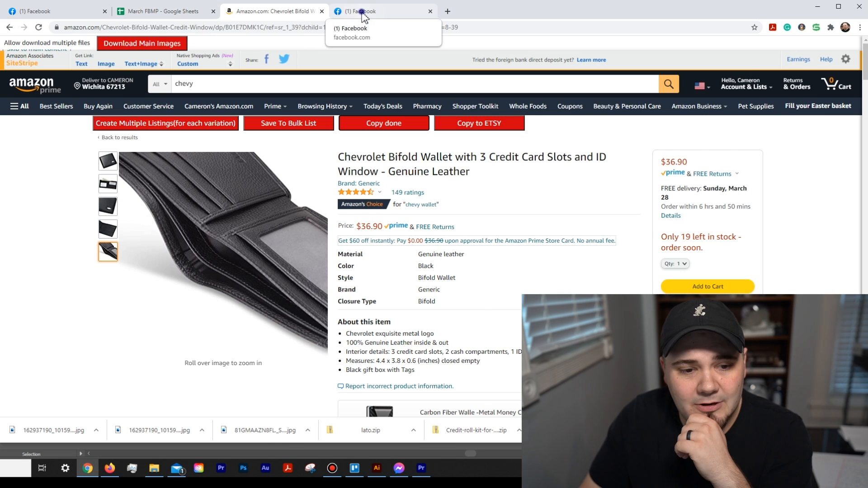
pyautogui.click(378, 11)
pyautogui.click(68, 156)
pyautogui.press('Tab')
pyautogui.write('55')
pyautogui.click(11, 172)
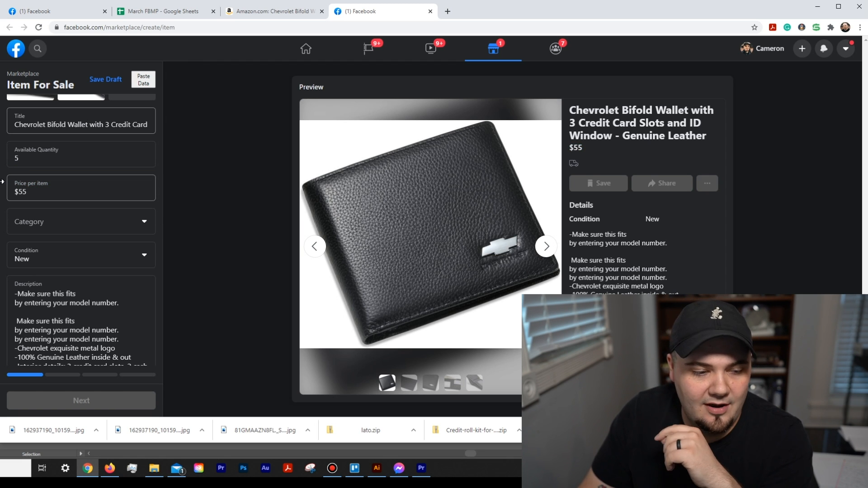
# Set the listing's category to Car Parts & Accessories within Auto Parts & Accessories
pyautogui.click(67, 226)
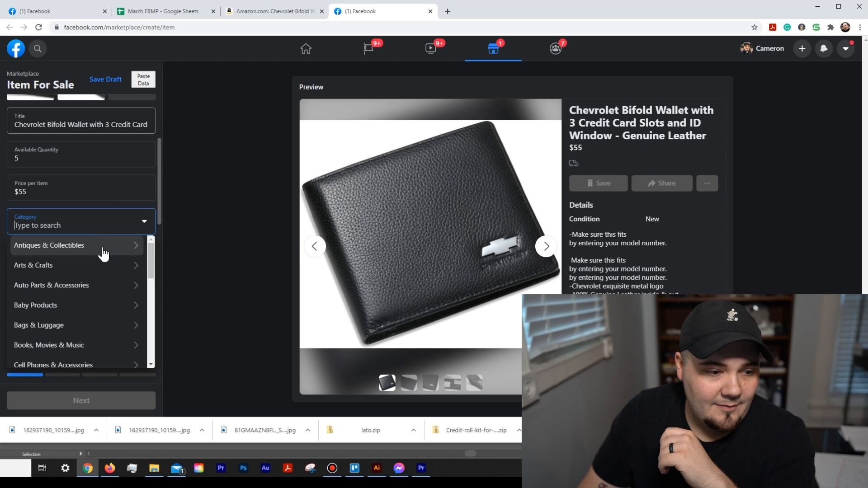
pyautogui.scroll(-3, 102, 271)
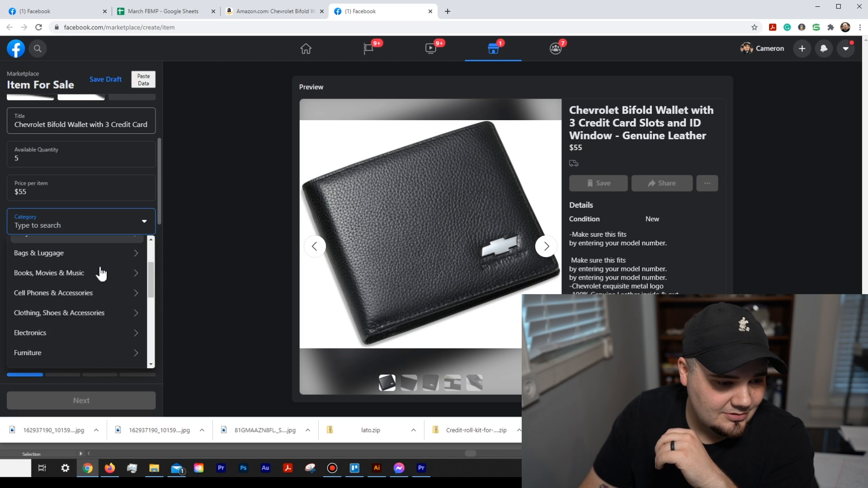
pyautogui.scroll(1, 101, 271)
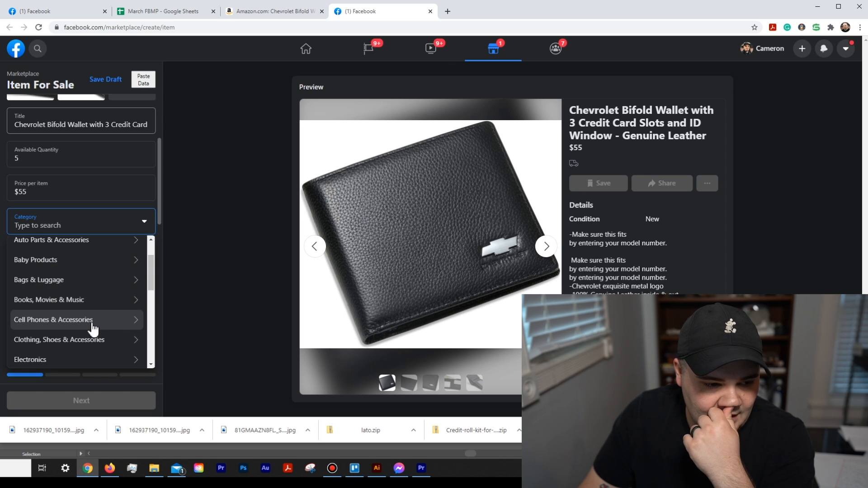
pyautogui.scroll(1, 92, 326)
pyautogui.click(96, 289)
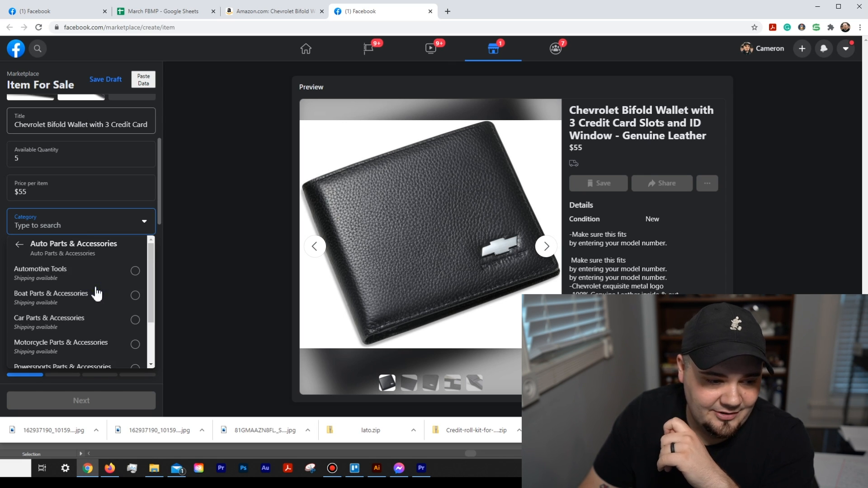
pyautogui.click(93, 322)
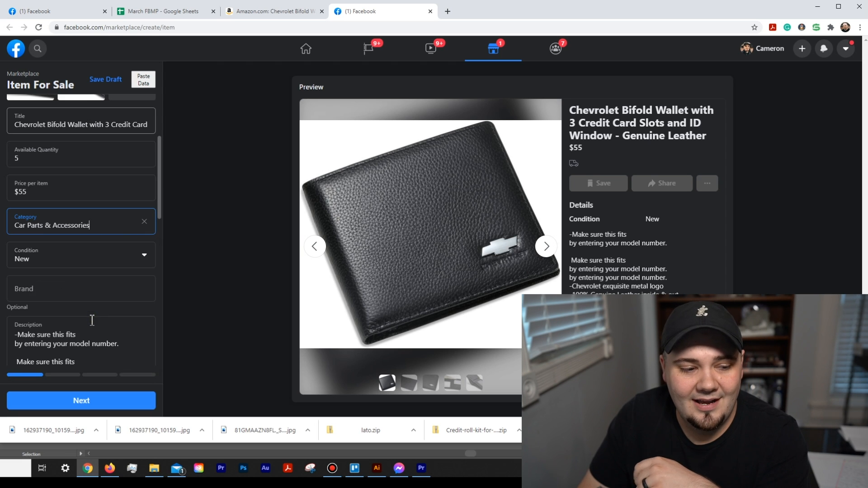
# Enter Chevrolet as the listing's brand and compare it with the Amazon product page
pyautogui.click(62, 288)
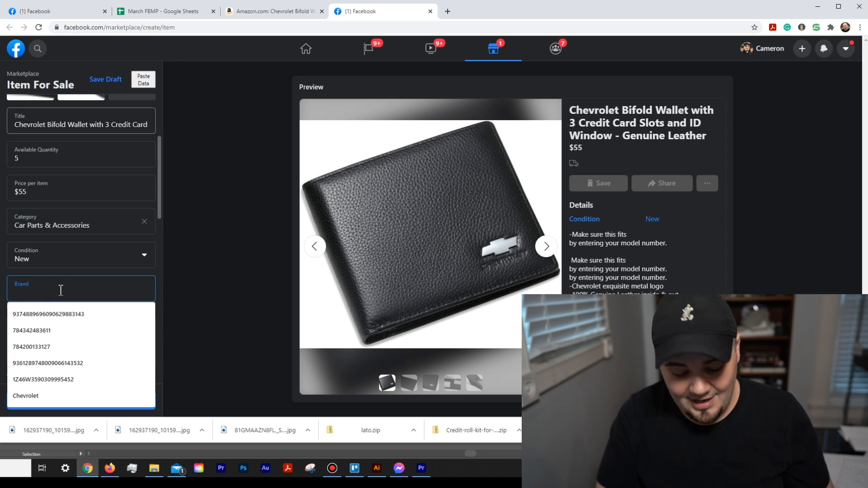
pyautogui.write('Chevro')
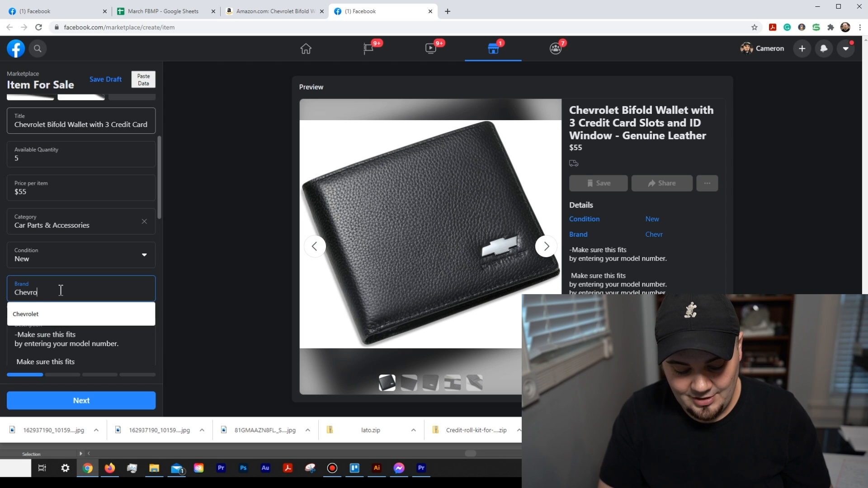
pyautogui.write('let')
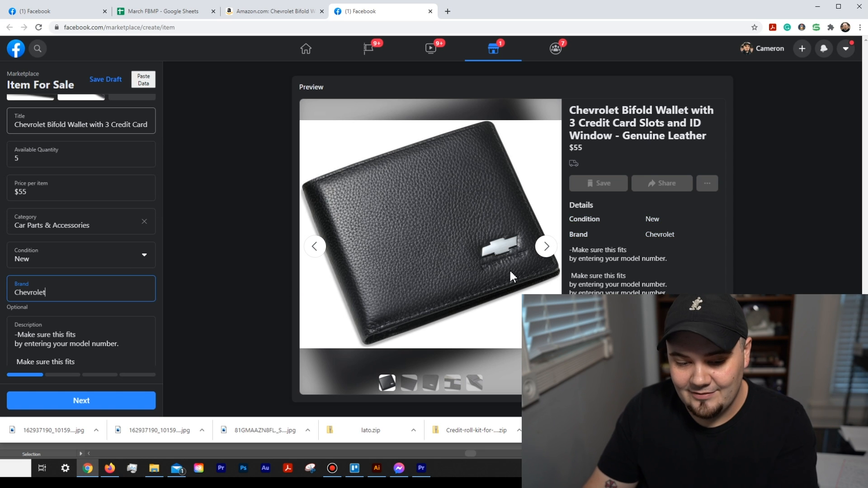
pyautogui.click(271, 11)
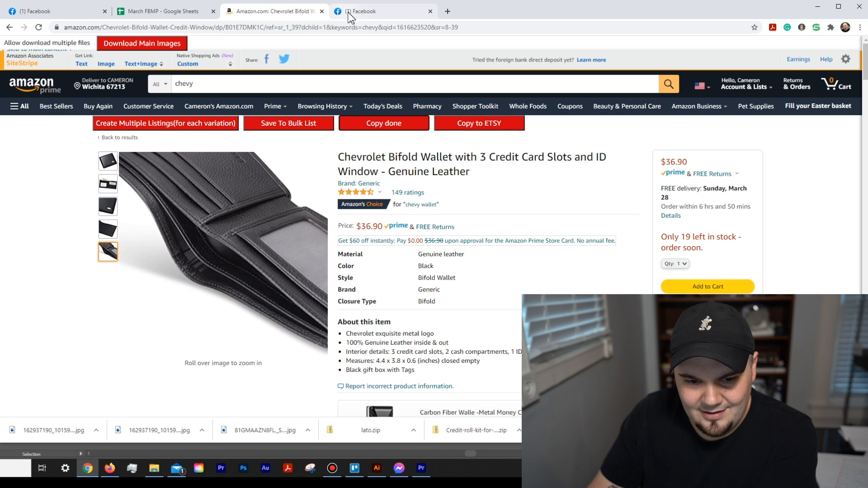
pyautogui.click(379, 17)
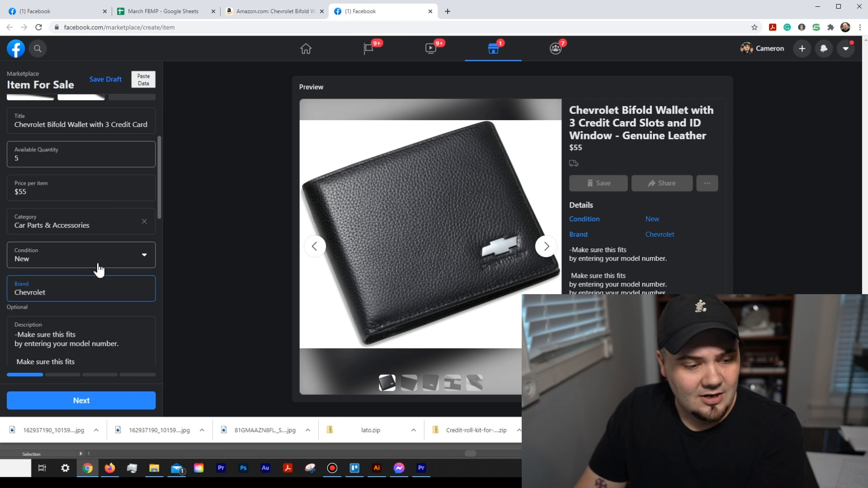
pyautogui.click(110, 306)
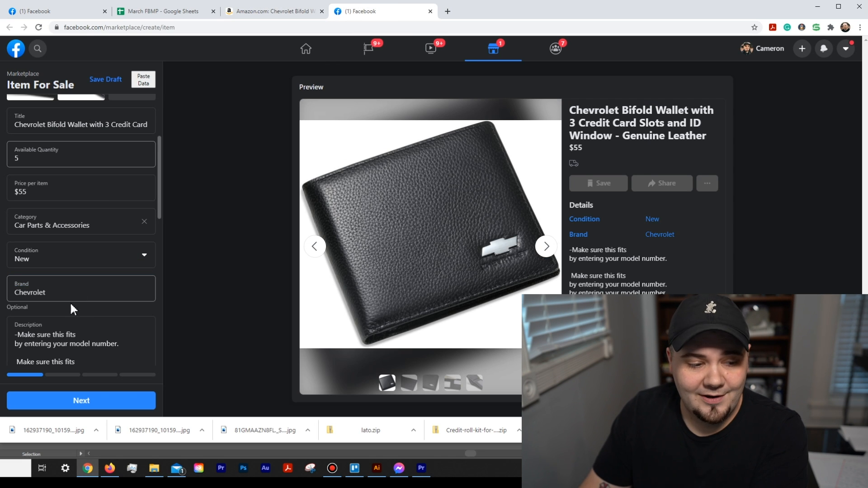
# Insert "/ Chevy" after "Chevrolet" in the listing title
pyautogui.scroll(-3, 129, 314)
pyautogui.scroll(6, 126, 238)
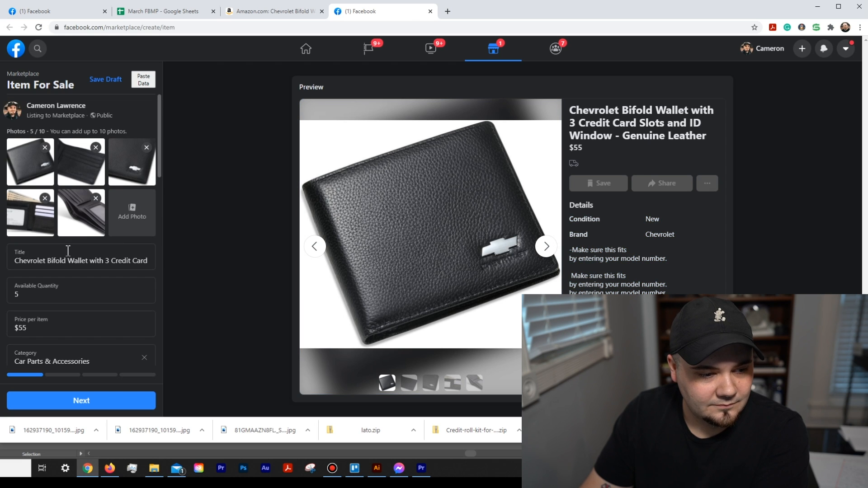
pyautogui.scroll(-1, 68, 251)
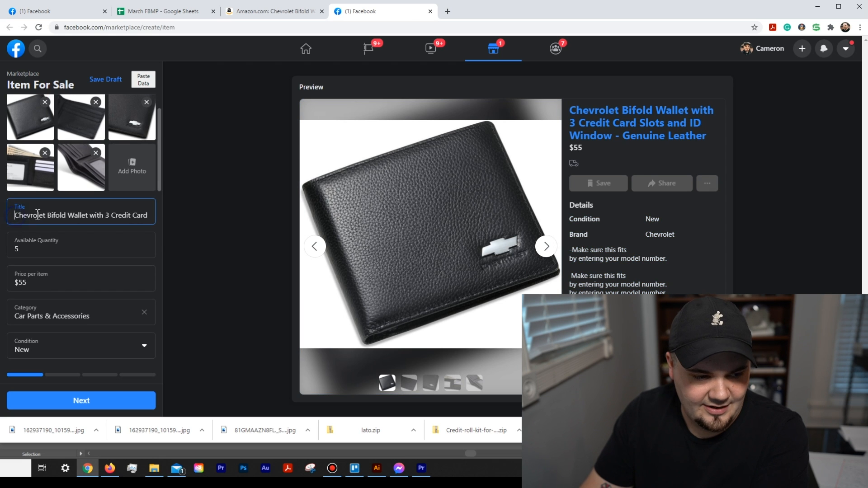
pyautogui.moveTo(16, 215); pyautogui.dragTo(218, 204)
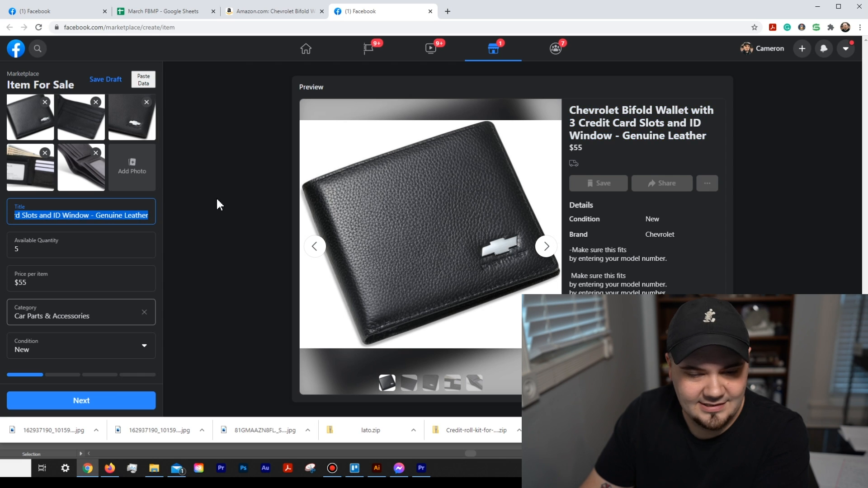
pyautogui.click(82, 222)
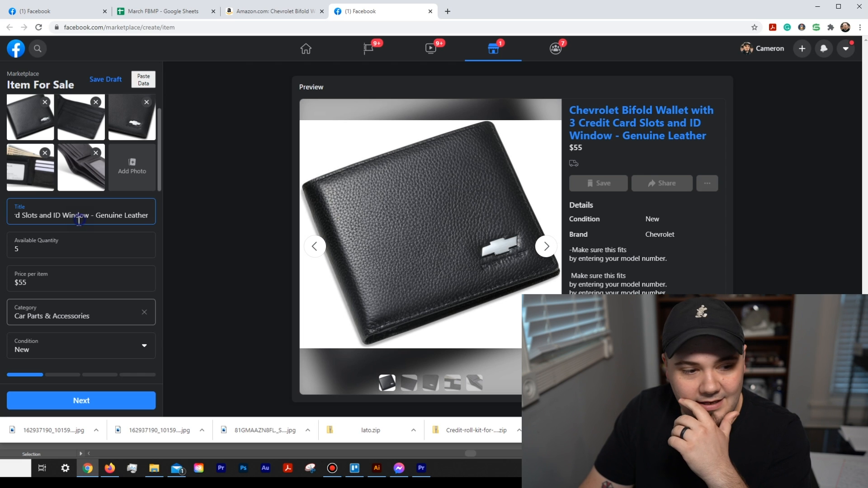
pyautogui.hotkey('ctrl', 'a')
pyautogui.click(47, 216)
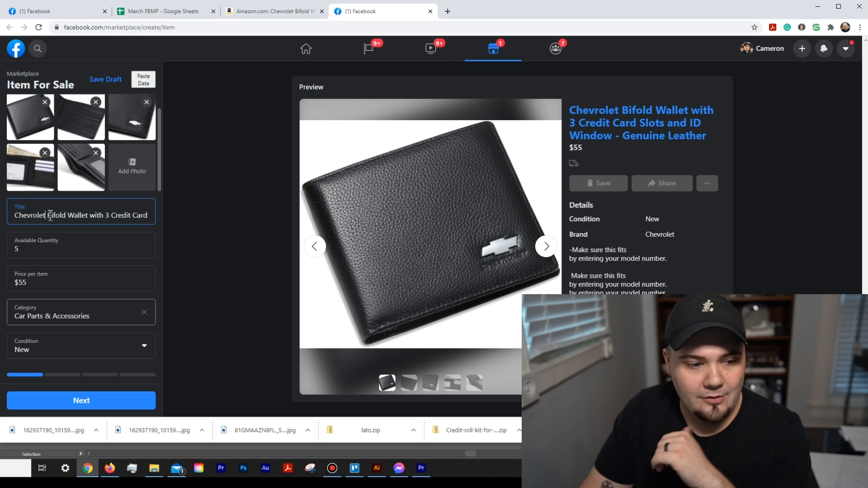
pyautogui.write('|')
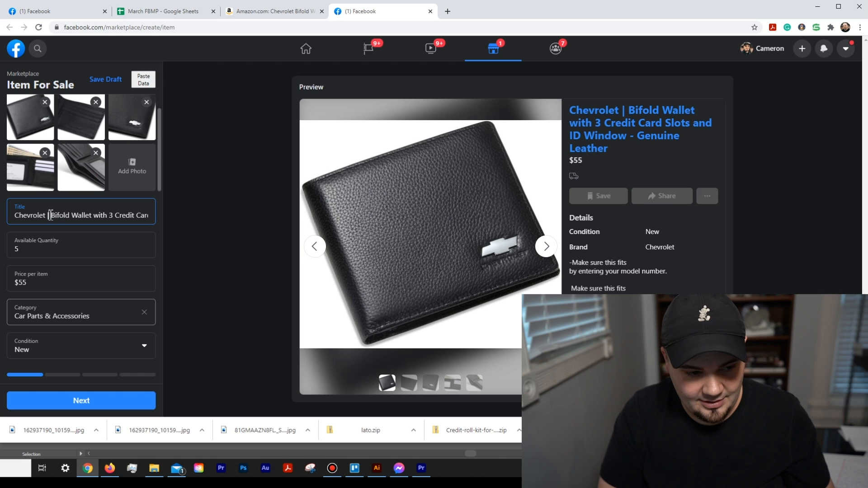
pyautogui.press('BackSpace')
pyautogui.write('/ Chevy')
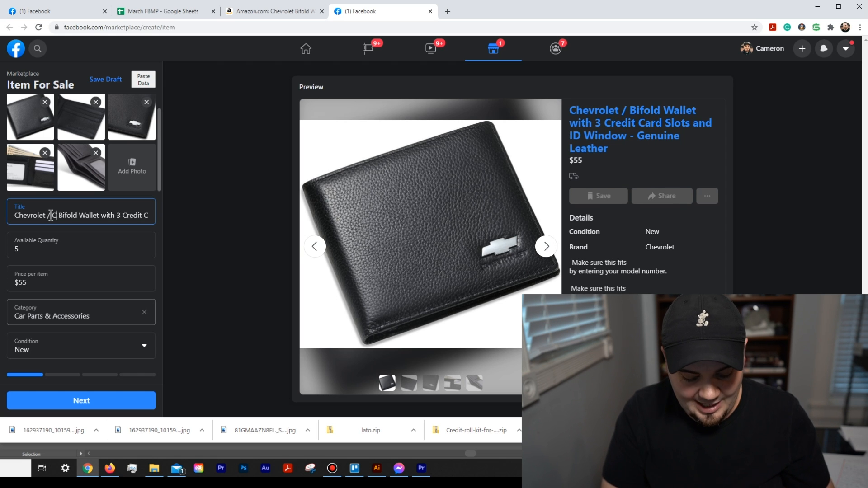
pyautogui.press('BackSpace')
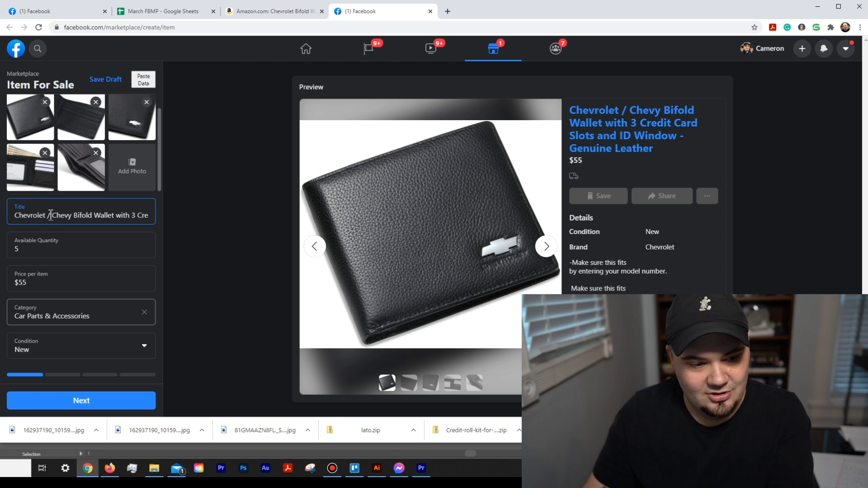
# Move the word "Bifold" behind "Wallet" in the listing title
pyautogui.moveTo(69, 216); pyautogui.dragTo(113, 216)
pyautogui.click(94, 216)
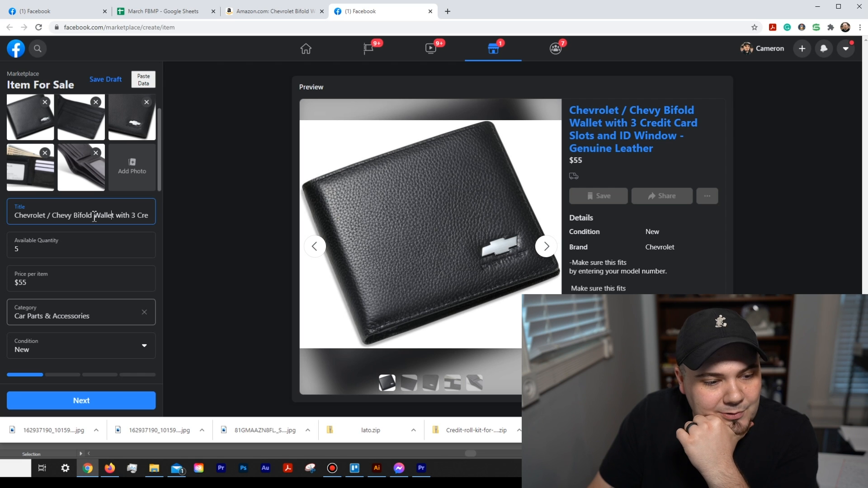
pyautogui.moveTo(94, 216); pyautogui.dragTo(74, 212)
pyautogui.hotkey('ctrl', 'c')
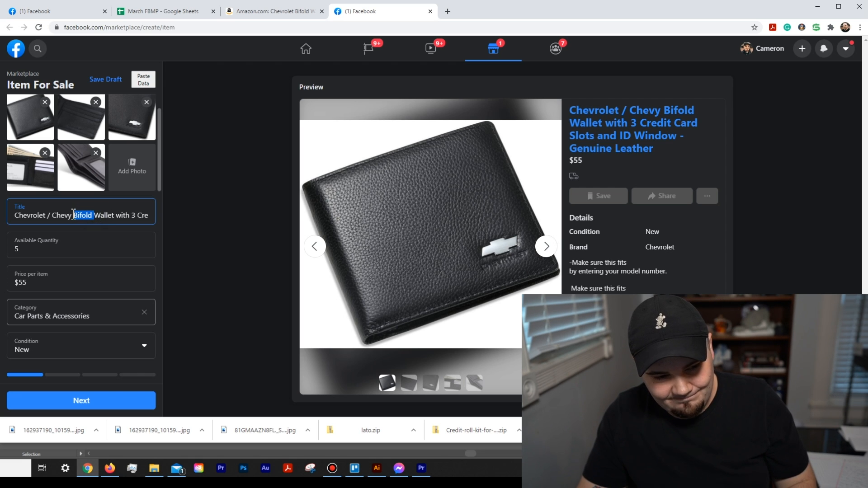
pyautogui.press('BackSpace')
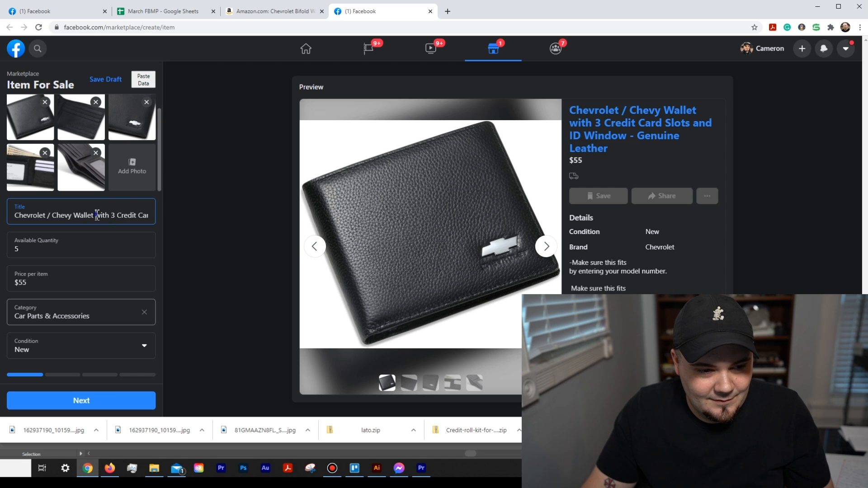
pyautogui.hotkey('ctrl', 'v')
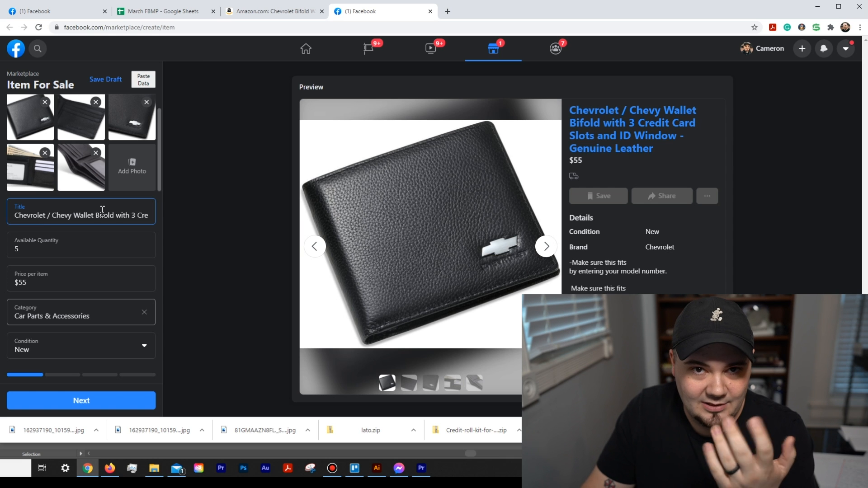
# Replace the "Make sure this fits by entering your model number" lines in the description with the listing title, followed by three line breaks
pyautogui.scroll(-1, 115, 217)
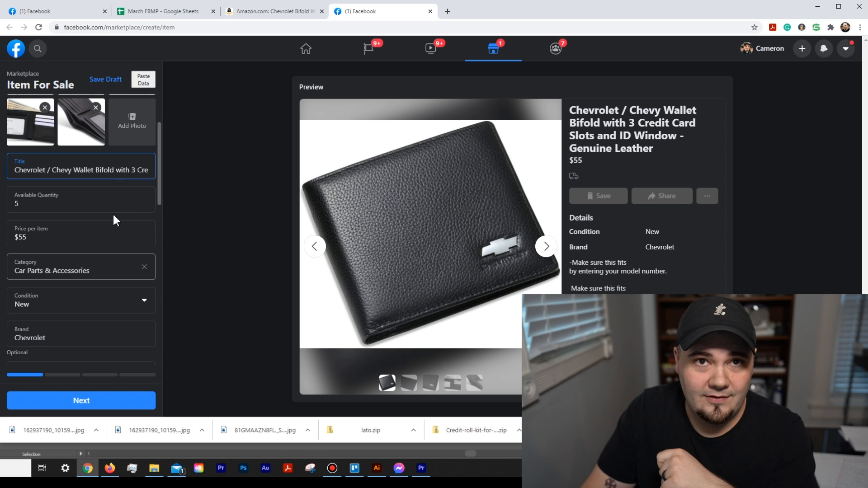
pyautogui.moveTo(120, 171); pyautogui.dragTo(80, 169)
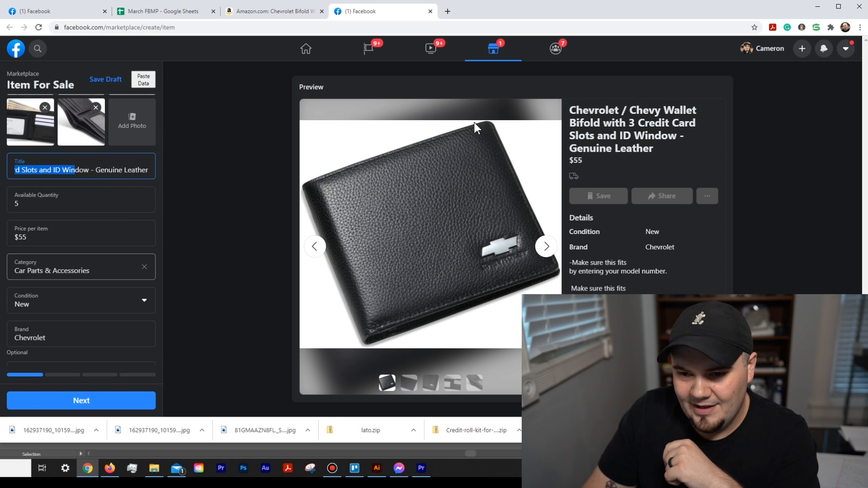
pyautogui.click(66, 171)
pyautogui.tripleClick(75, 171)
pyautogui.hotkey('ctrl', 'c')
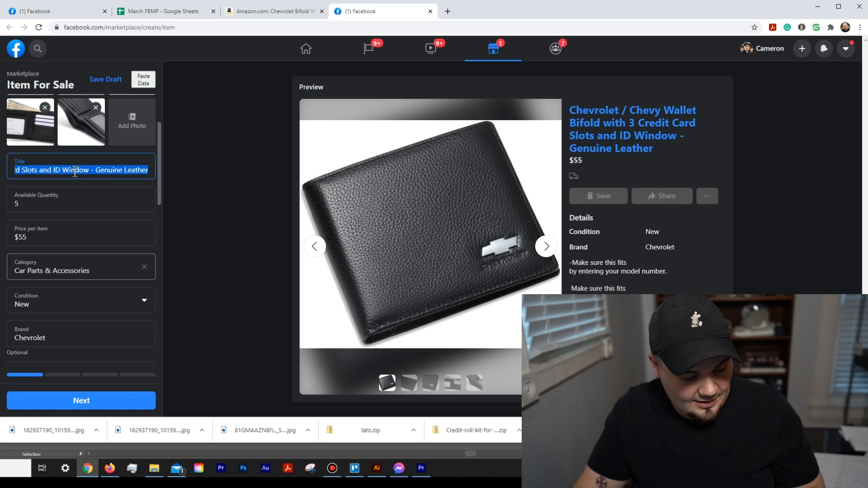
pyautogui.scroll(-4, 83, 208)
pyautogui.click(127, 244)
pyautogui.moveTo(117, 243); pyautogui.dragTo(16, 199)
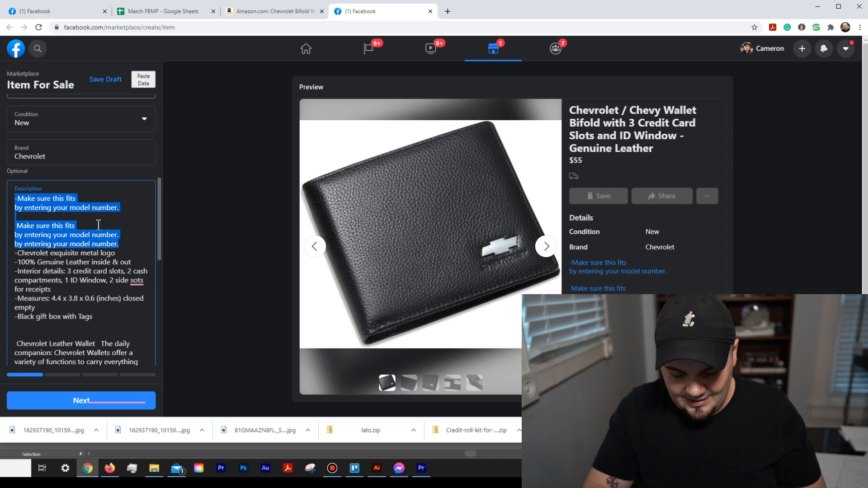
pyautogui.press('BackSpace')
pyautogui.hotkey('ctrl', 'v')
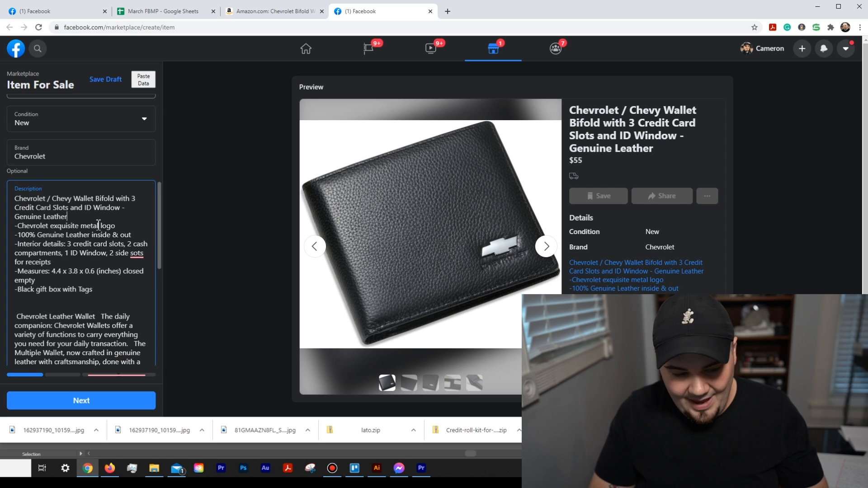
pyautogui.press('Return')
pyautogui.press('Return')
pyautogui.press('Return')
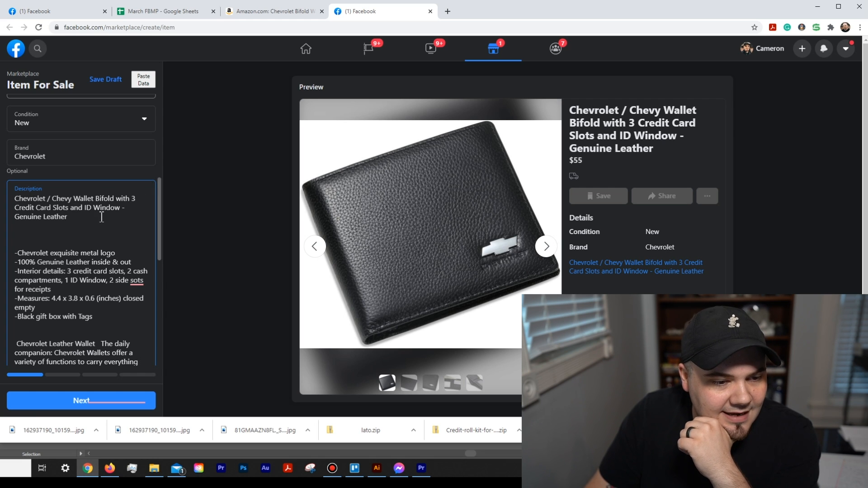
# Move "Genuine Leather" in front of "Bifold" in the description's heading and remove the trailing dash
pyautogui.hotkey('shift', 'Home')
pyautogui.hotkey('ctrl', 'c')
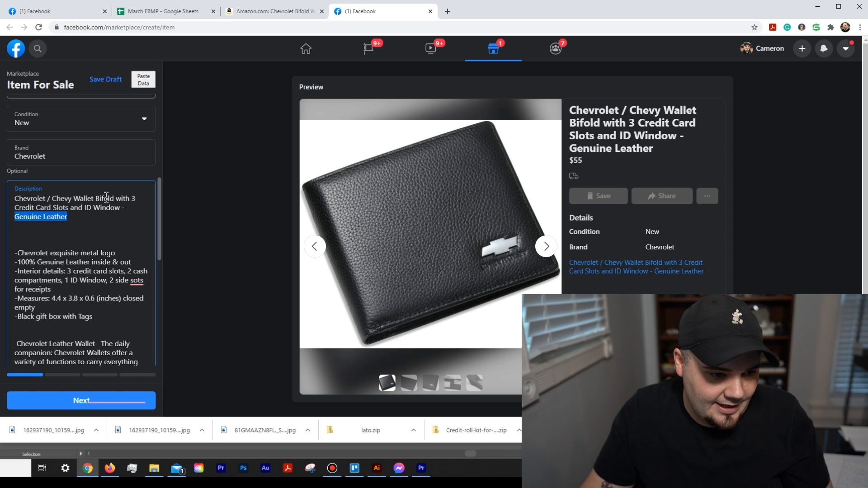
pyautogui.click(96, 201)
pyautogui.hotkey('ctrl', 'v')
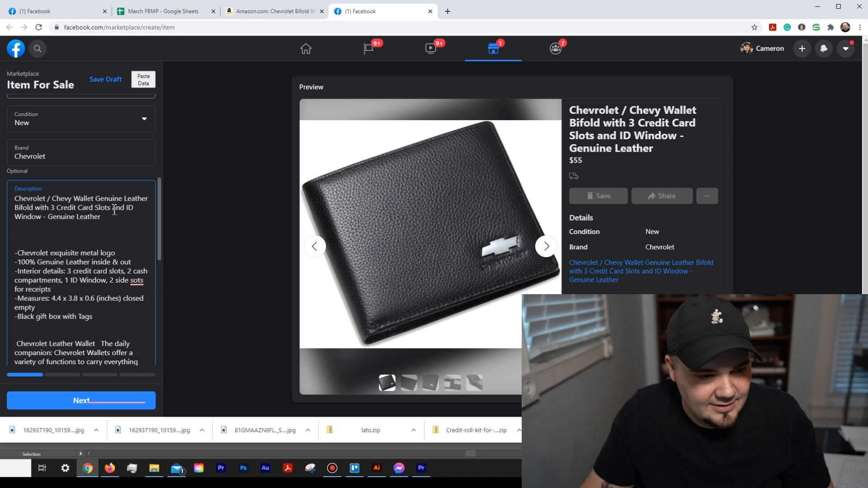
pyautogui.moveTo(101, 217); pyautogui.dragTo(55, 220)
pyautogui.press('BackSpace')
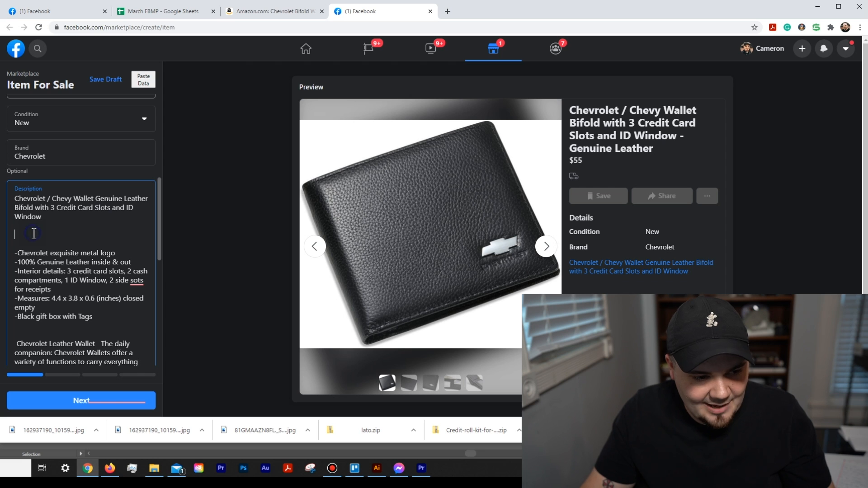
# Replace the listing title with the description's heading, "Chevrolet / Chevy Wallet Genuine Leather Bifold with 3 Credit Card Slots and ID Window"
pyautogui.tripleClick(63, 220)
pyautogui.hotkey('ctrl', 'c')
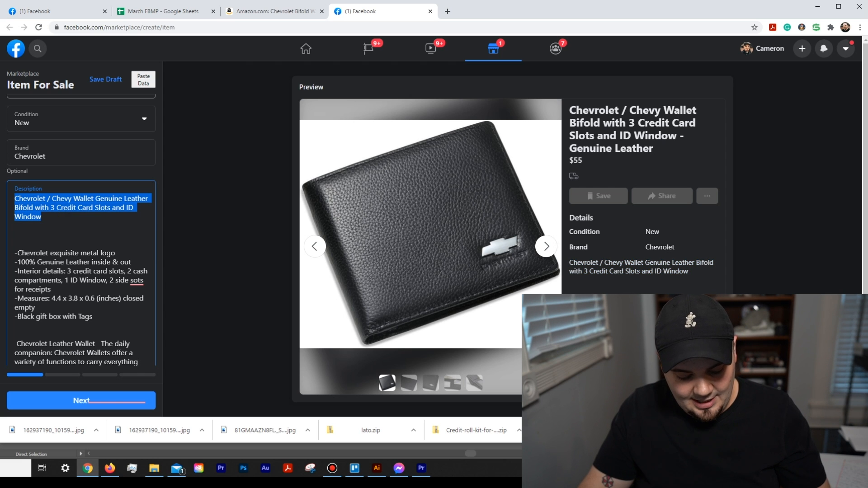
pyautogui.scroll(6, 66, 260)
pyautogui.tripleClick(66, 261)
pyautogui.hotkey('ctrl', 'v')
pyautogui.tripleClick(82, 264)
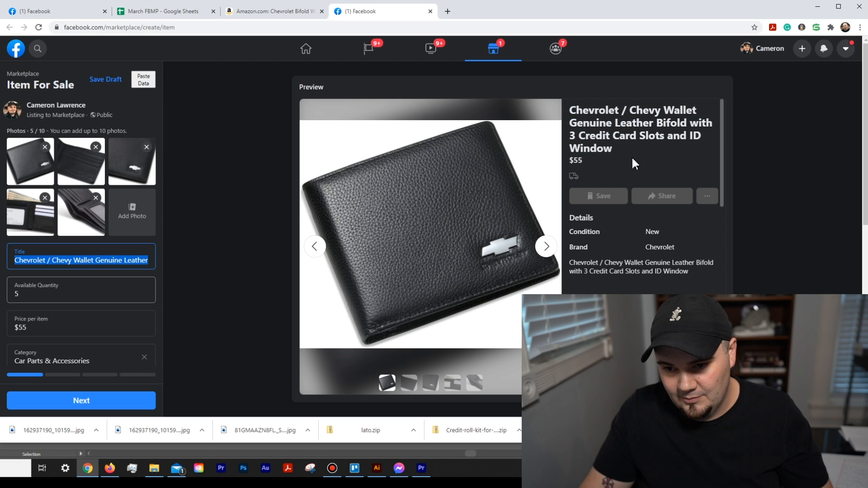
# Add the lines "Free Shipping" and "New in Box" below the heading in the description
pyautogui.scroll(-3, 41, 316)
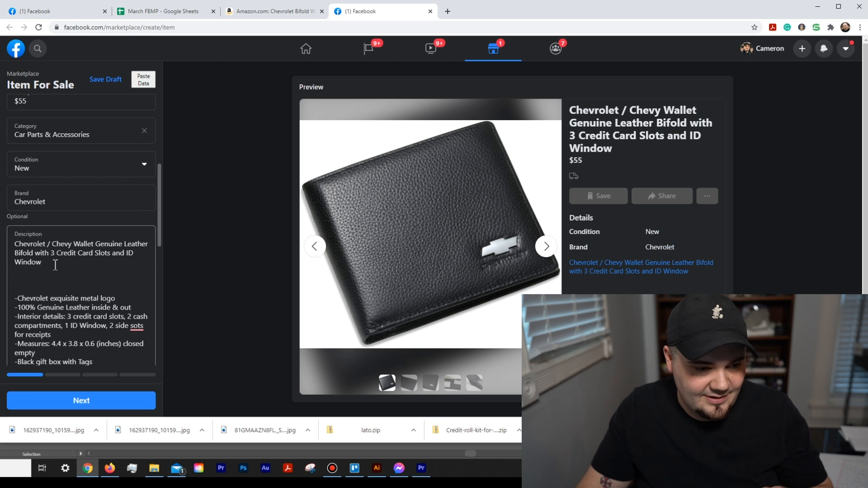
pyautogui.scroll(-1, 36, 278)
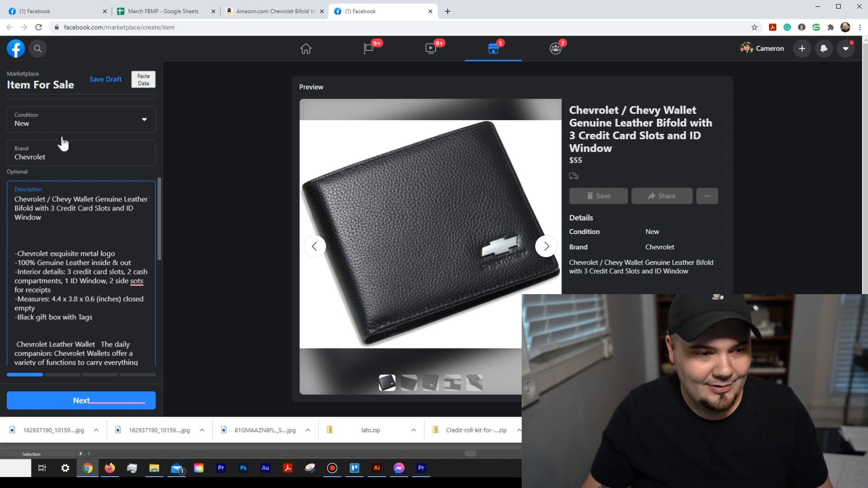
pyautogui.scroll(3, 62, 140)
pyautogui.scroll(-3, 63, 144)
pyautogui.click(39, 238)
pyautogui.write('F')
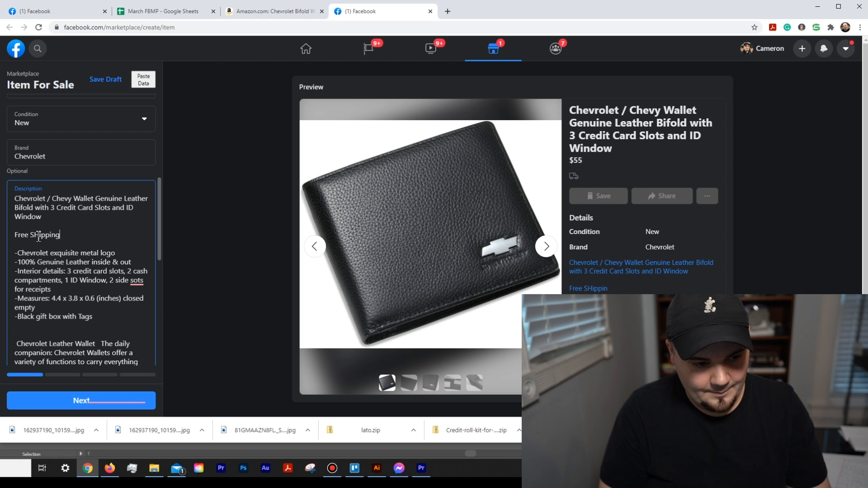
pyautogui.write('ree SHipping')
pyautogui.press('Return')
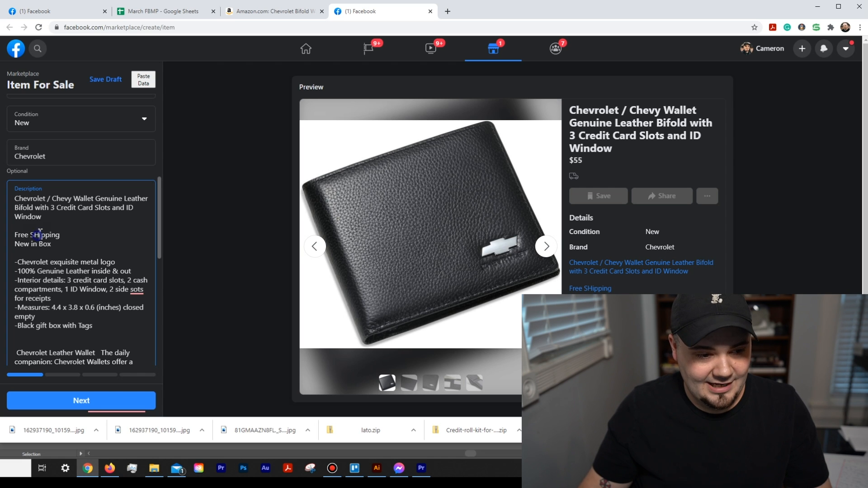
pyautogui.press('BackSpace')
pyautogui.write('h')
# Separate the dashed feature points in the description with blank lines
pyautogui.click(70, 255)
pyautogui.click(117, 263)
pyautogui.press('Return')
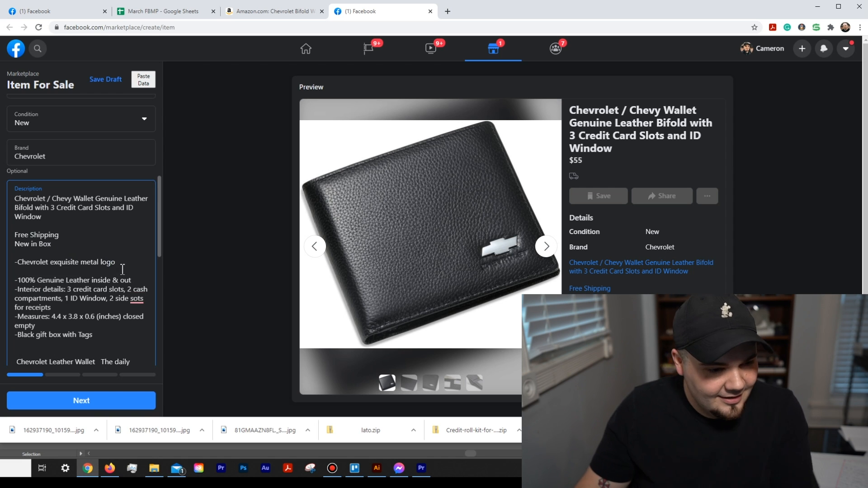
pyautogui.scroll(-2, 131, 199)
pyautogui.click(136, 189)
pyautogui.press('Return')
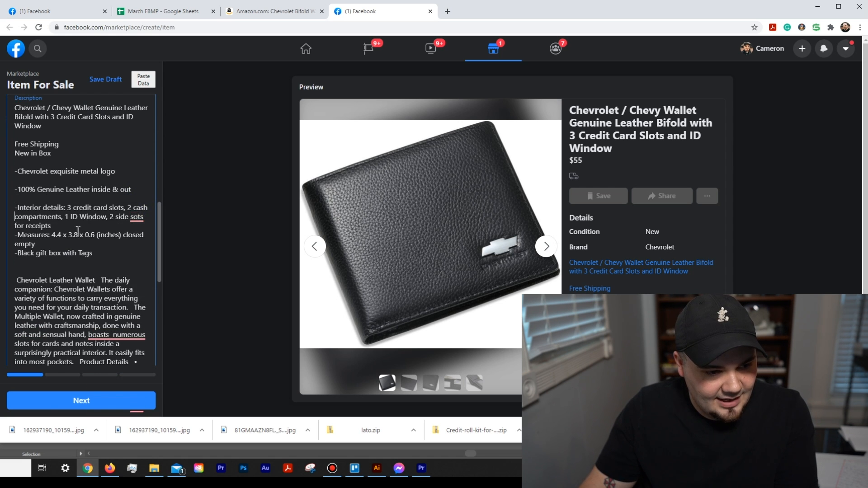
pyautogui.press('Return')
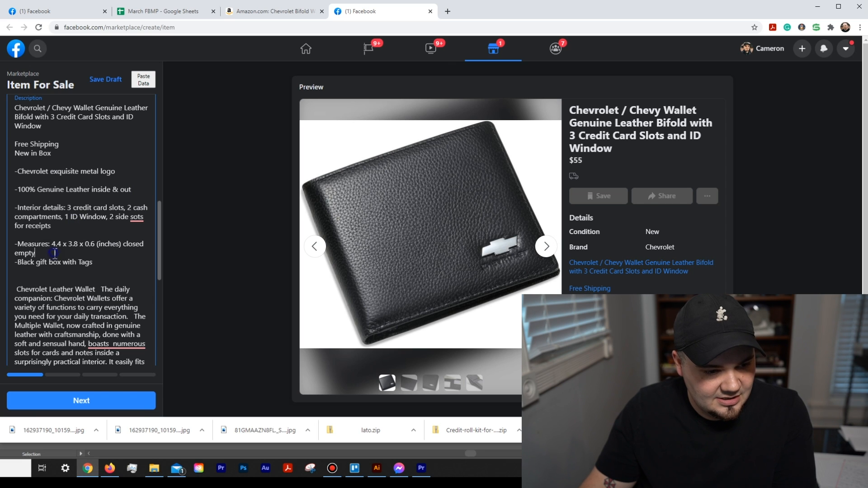
pyautogui.press('Return')
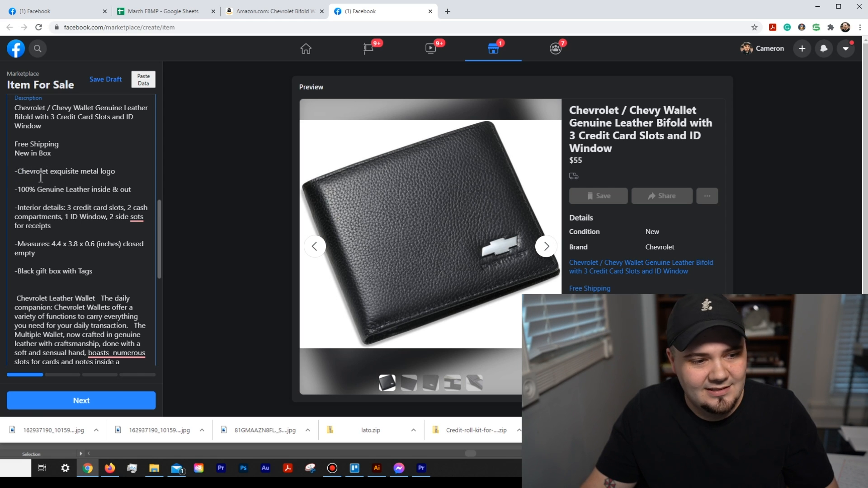
# Add a space after the leading dash of the feature points from the metal logo to the measurements
pyautogui.click(17, 189)
pyautogui.write('-')
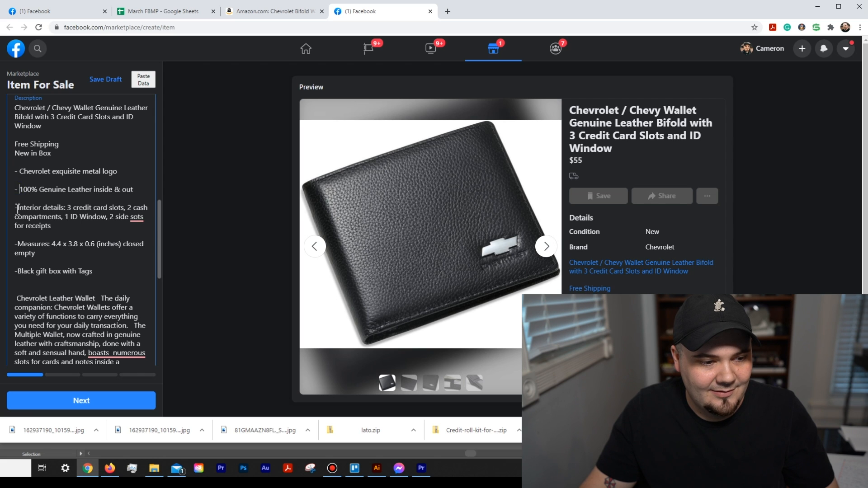
pyautogui.click(17, 208)
pyautogui.click(19, 252)
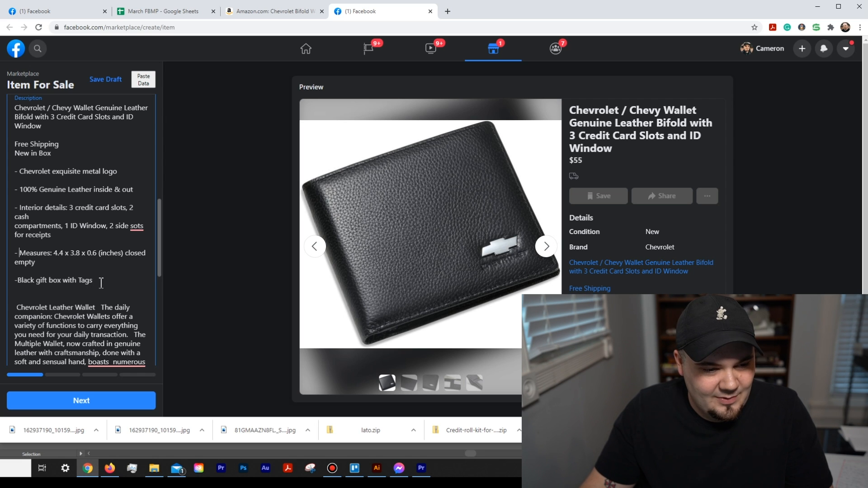
# Delete the "Black gift box with Tags" point and its spare blank lines from the description
pyautogui.tripleClick(48, 279)
pyautogui.press('BackSpace')
pyautogui.press('BackSpace')
pyautogui.press('BackSpace')
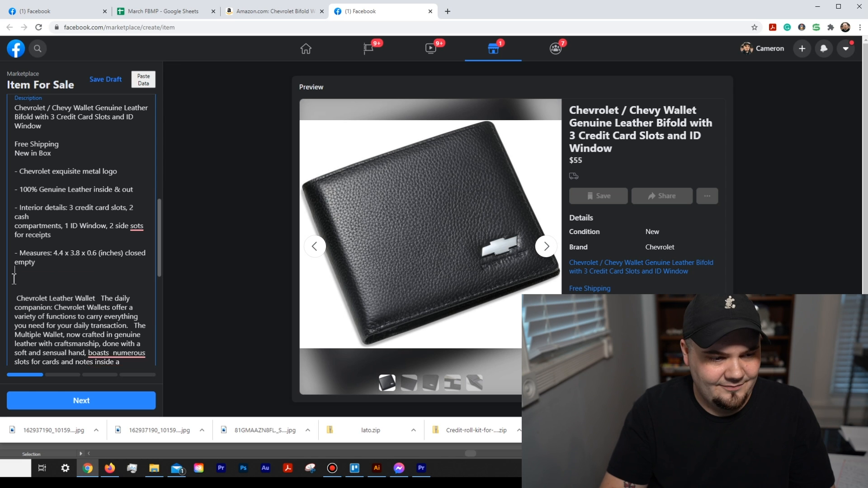
pyautogui.scroll(-3, 123, 198)
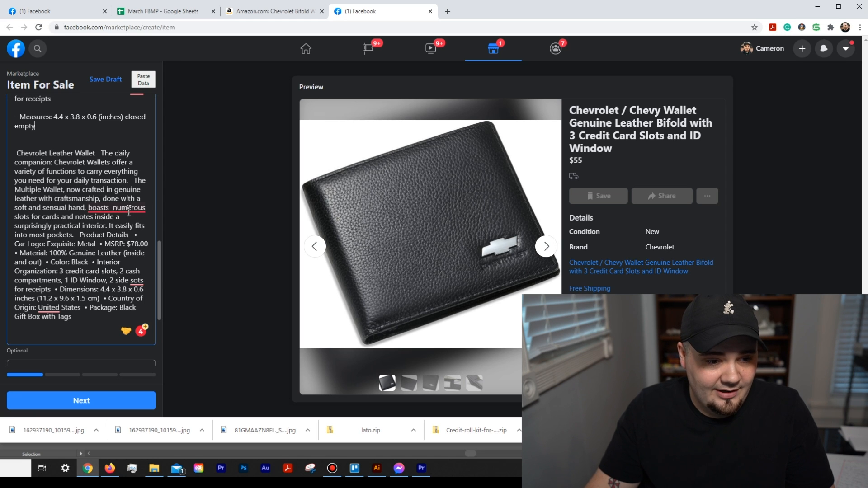
# Apply the suggested corrections "boasts numerous" and "slots" in the description's product paragraph
pyautogui.moveTo(116, 211)
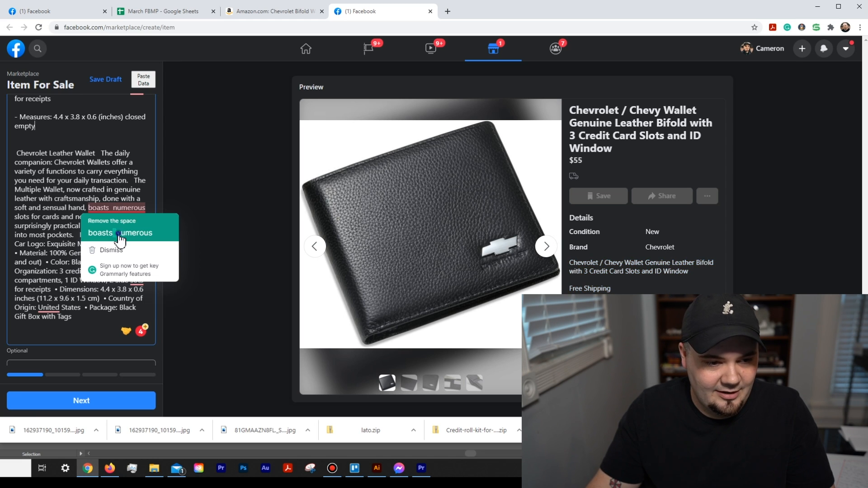
pyautogui.click(120, 233)
pyautogui.click(137, 304)
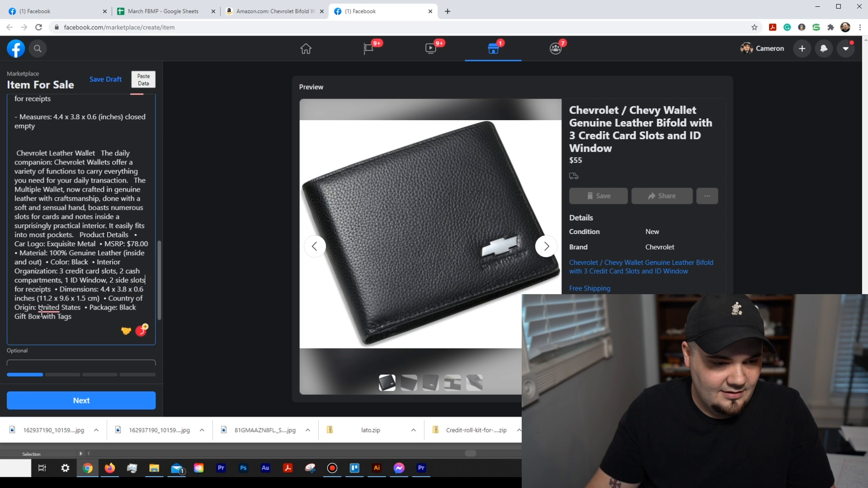
pyautogui.moveTo(46, 310)
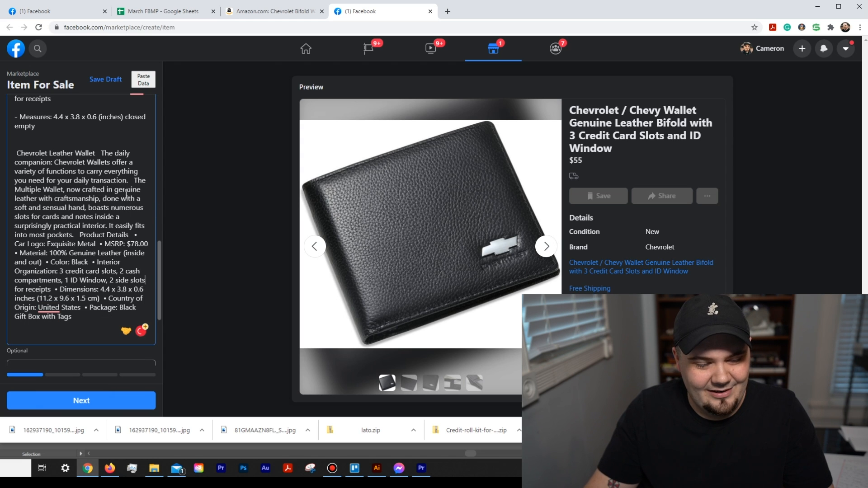
# Delete the space before "Chevrolet Leather Wallet" and the blank line at the end of the description
pyautogui.click(17, 154)
pyautogui.press('BackSpace')
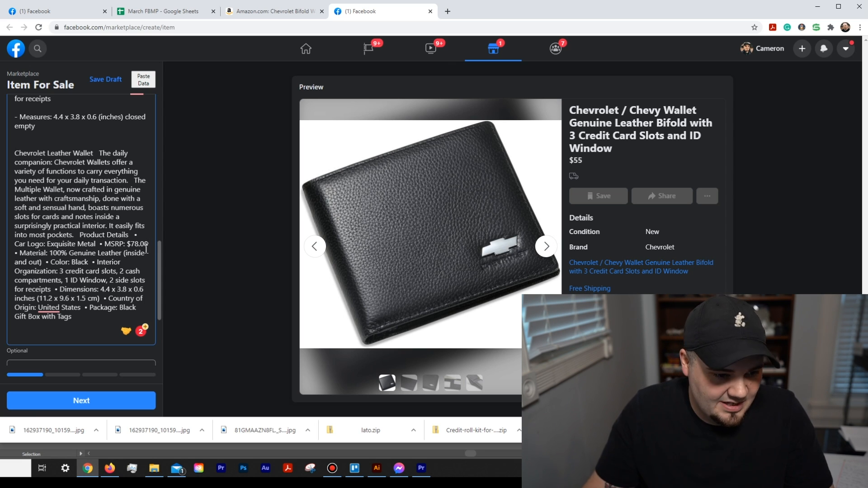
pyautogui.scroll(-1, 131, 272)
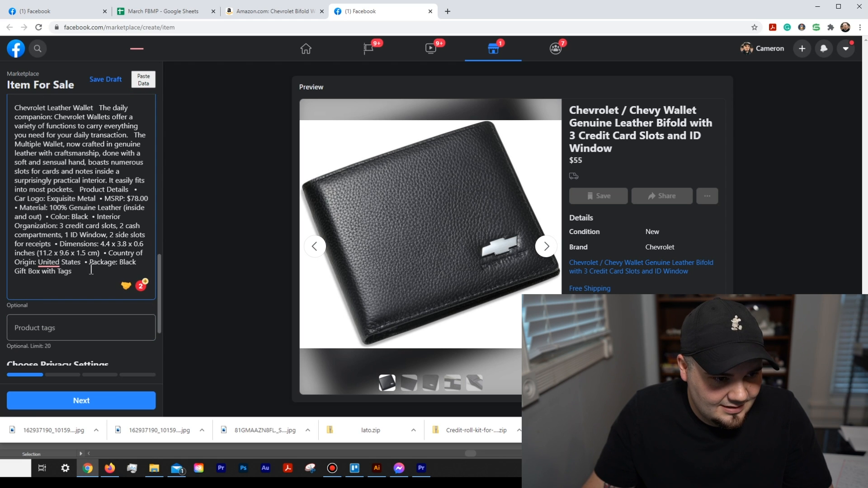
pyautogui.scroll(1, 91, 270)
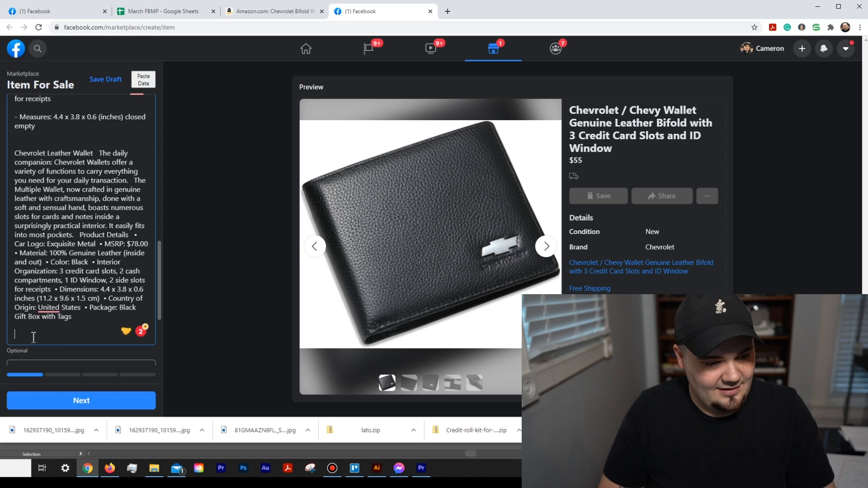
pyautogui.press('BackSpace')
# Add the product tags "Chevy", "Chevrolet", "Wallet", "bill fold", "bi fold" and "bifold" to the listing
pyautogui.scroll(-3, 76, 312)
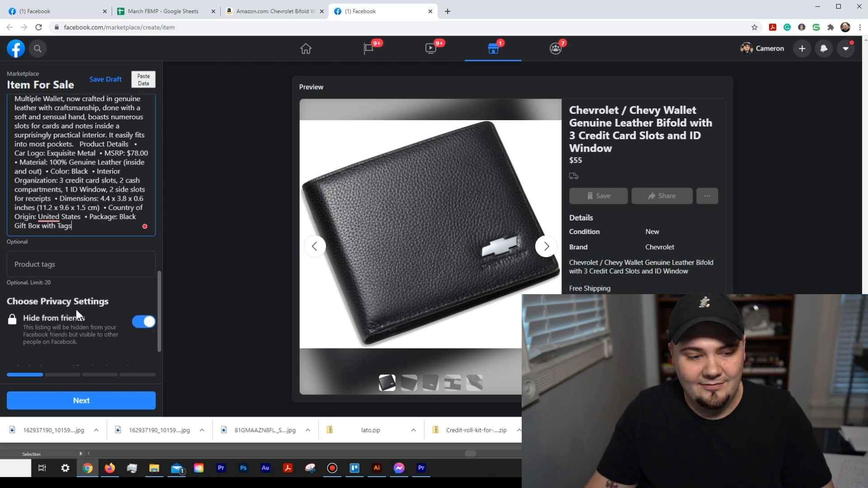
pyautogui.click(37, 271)
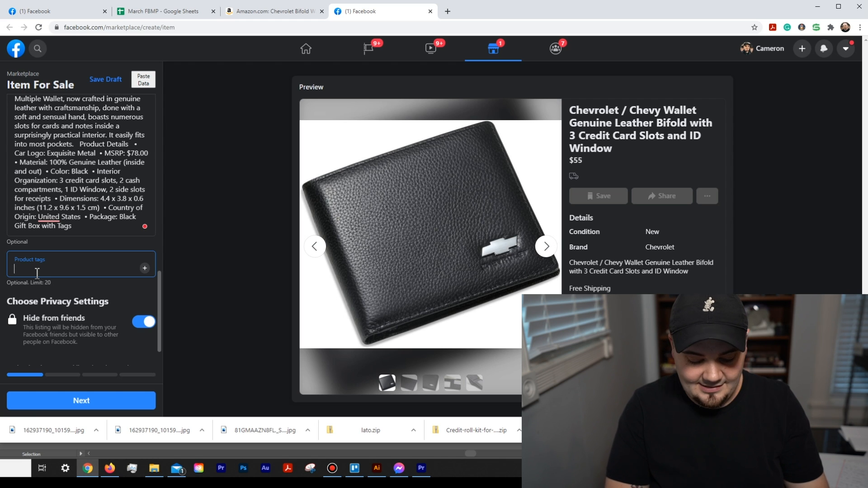
pyautogui.press('Return')
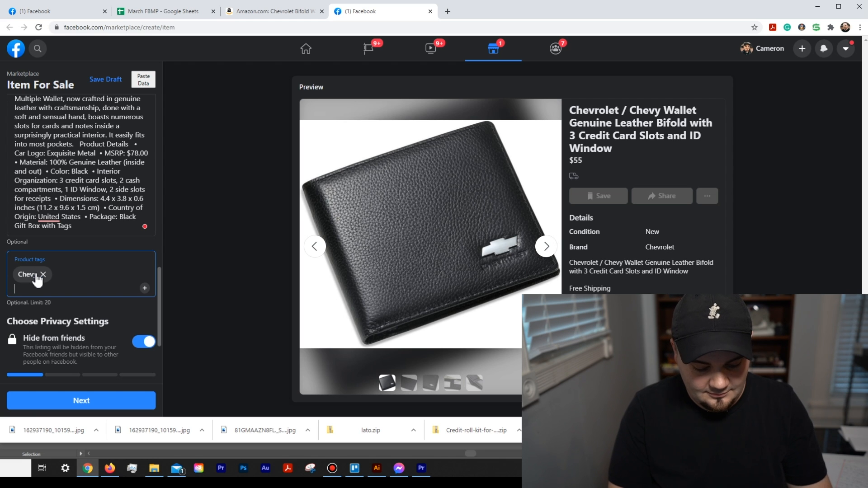
pyautogui.write('Chevrolet')
pyautogui.press('Return')
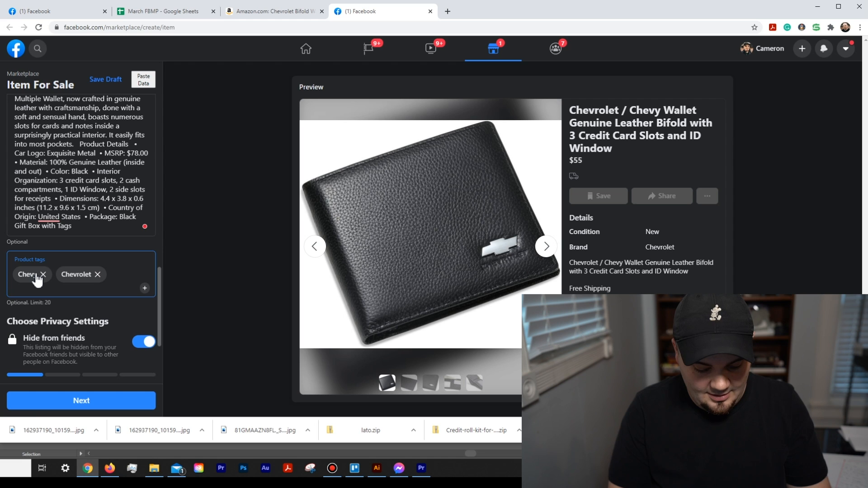
pyautogui.write('Wallet')
pyautogui.press('Return')
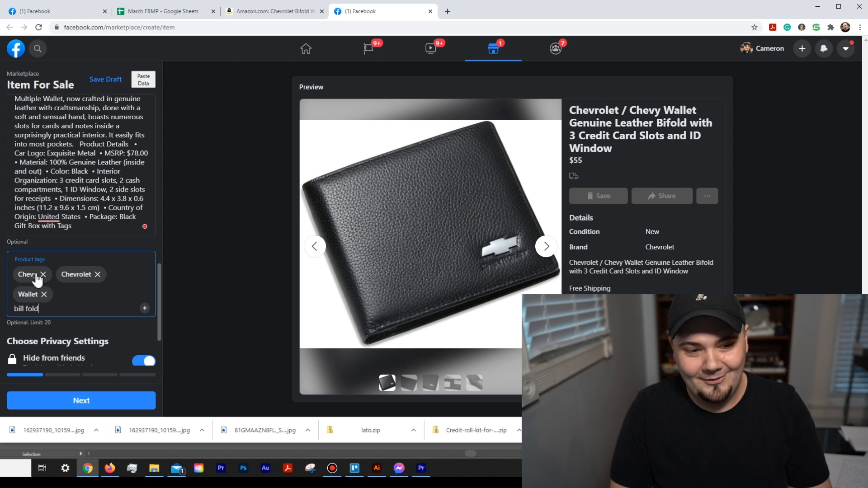
pyautogui.press('Return')
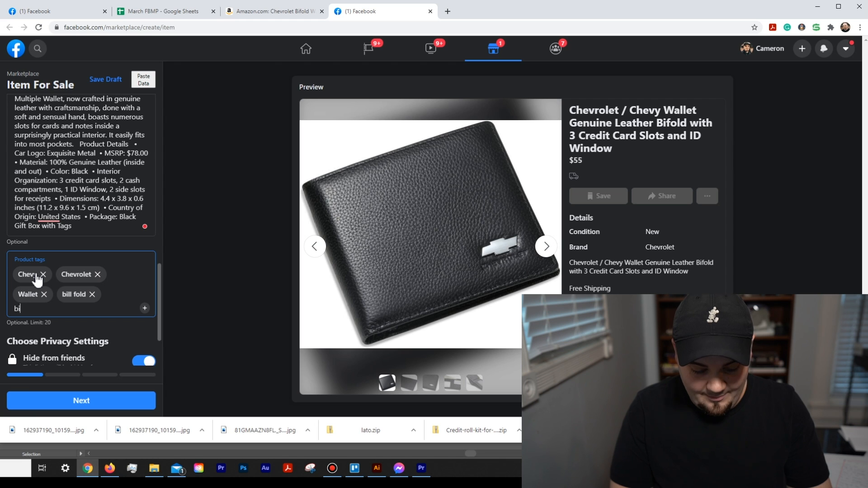
pyautogui.write('bi fold')
pyautogui.press('Return')
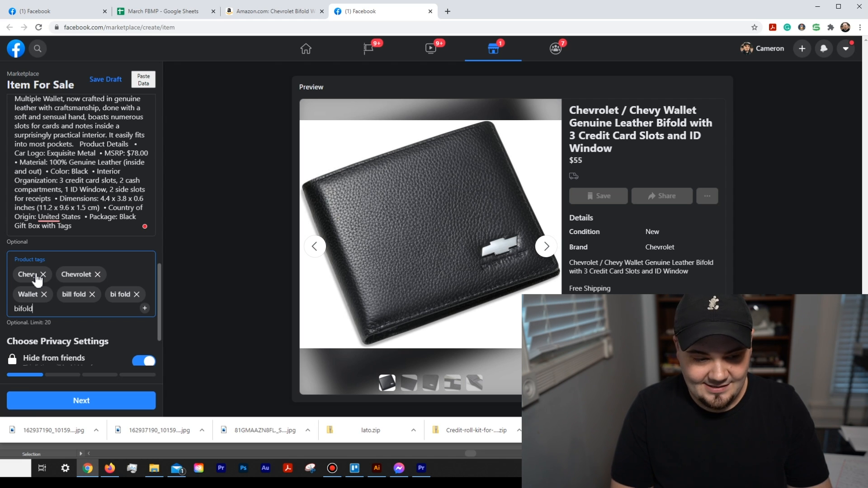
pyautogui.press('Return')
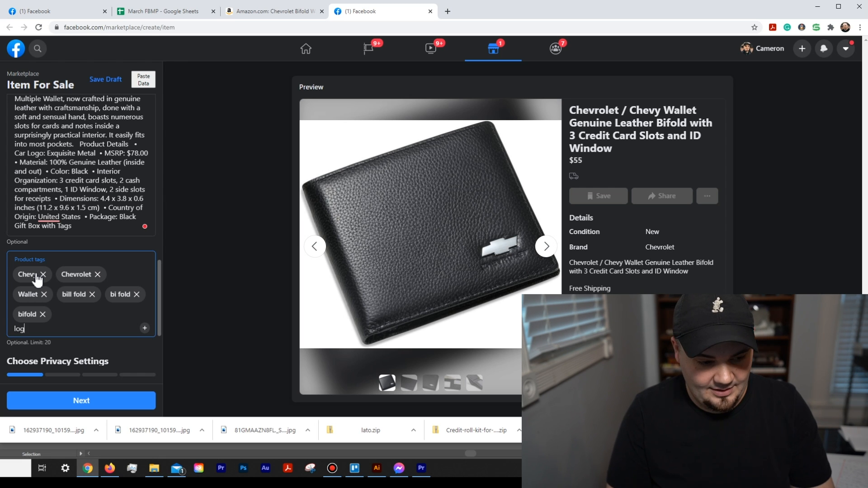
# Add the product tags "logo", "black" and "leather" to the listing
pyautogui.write('o')
pyautogui.press('Return')
pyautogui.write('black')
pyautogui.press('Return')
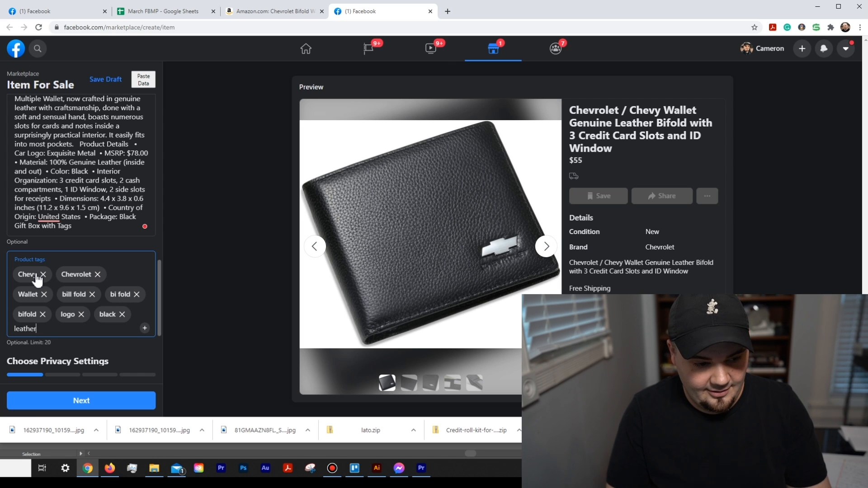
pyautogui.write('leather')
pyautogui.press('Return')
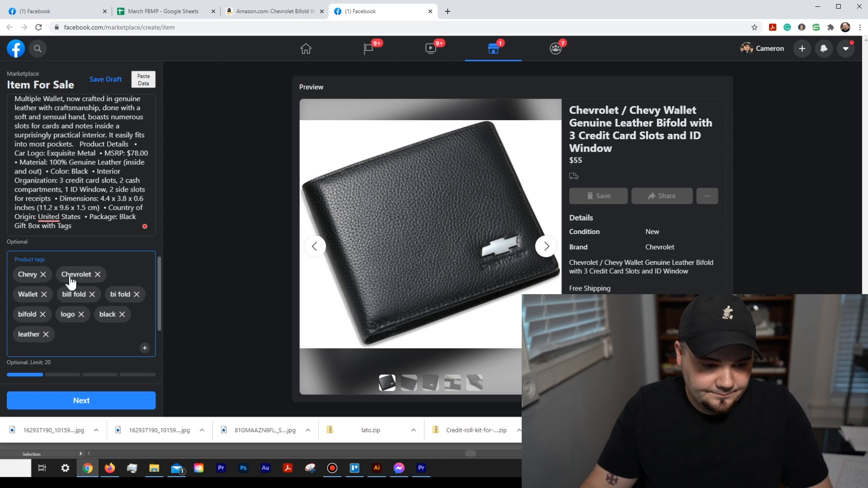
pyautogui.scroll(-2, 83, 284)
pyautogui.scroll(-1, 83, 285)
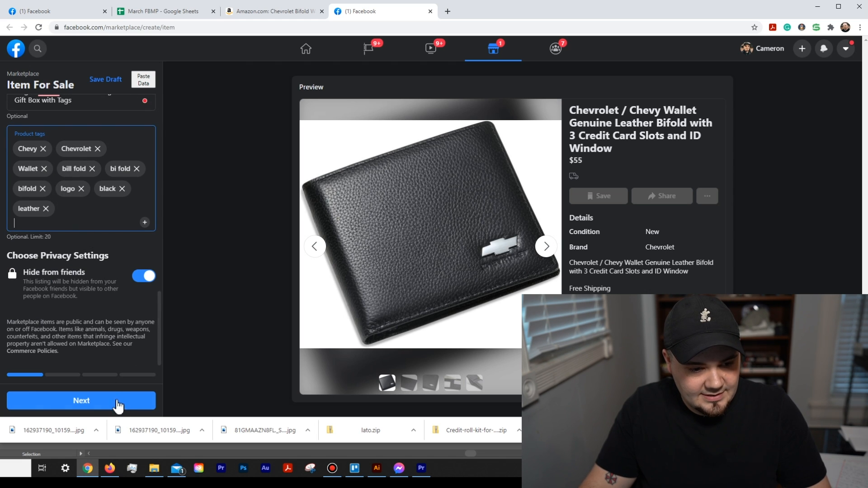
# Save the main wallet photo from the listing preview as an image file
pyautogui.scroll(15, 88, 237)
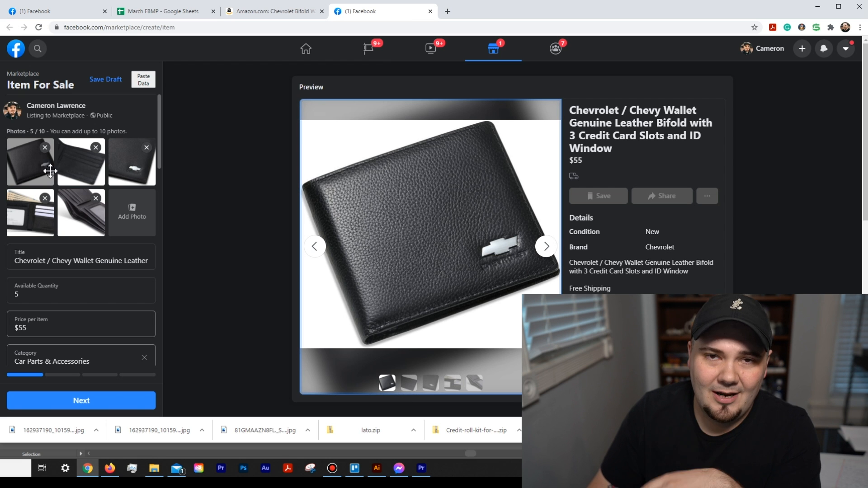
pyautogui.rightClick(409, 231)
pyautogui.click(440, 251)
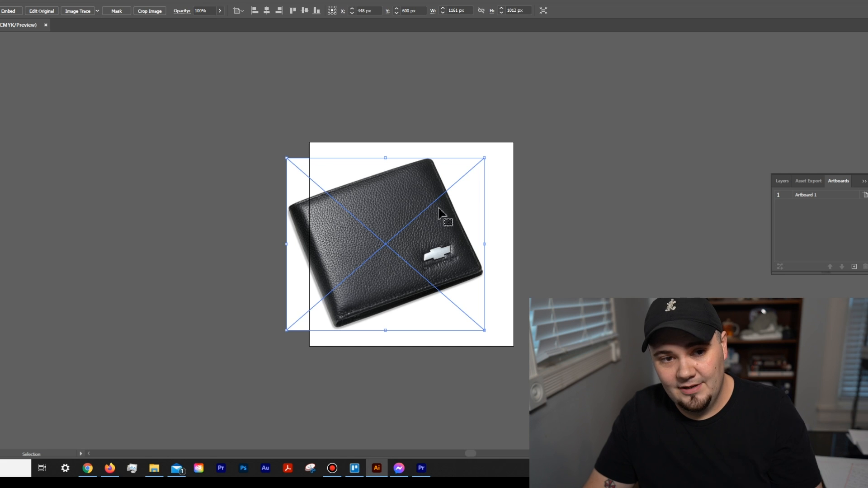
# In Illustrator, centre the wallet image horizontally on the square artboard and scale it down slightly to leave white margins
pyautogui.click(267, 10)
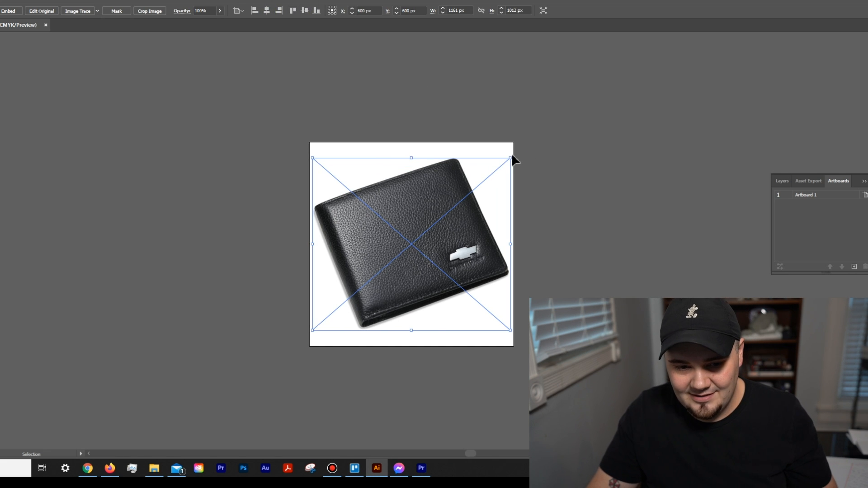
pyautogui.moveTo(512, 157); pyautogui.dragTo(506, 161)
pyautogui.click(540, 139)
pyautogui.click(490, 170)
pyautogui.click(573, 148)
# Export the resized wallet image and add it to the Facebook listing's photos
pyautogui.click(385, 288)
pyautogui.click(496, 158)
pyautogui.click(502, 248)
pyautogui.click(73, 48)
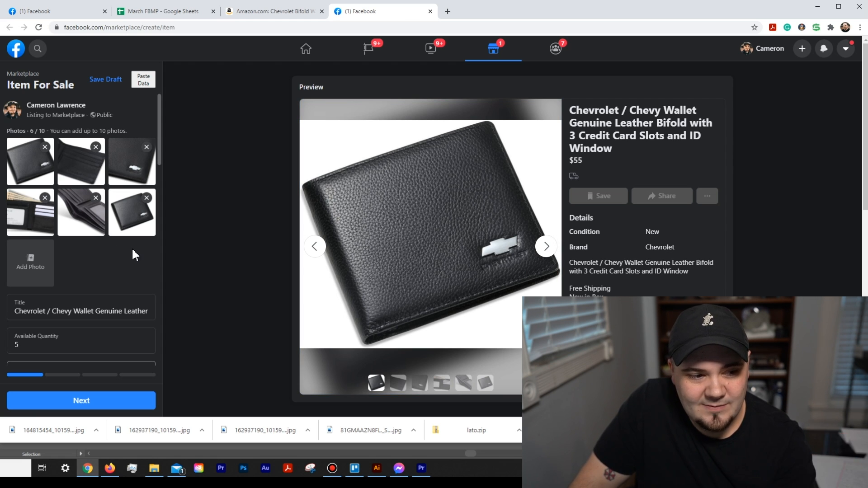
# Make the resized wallet image the first listing photo and remove the original tightly cropped one
pyautogui.moveTo(132, 214); pyautogui.dragTo(97, 208)
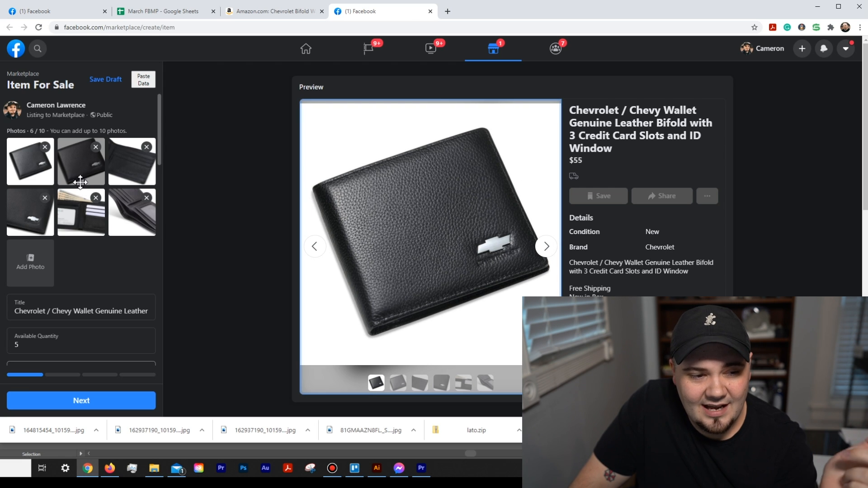
pyautogui.moveTo(86, 172); pyautogui.dragTo(31, 162)
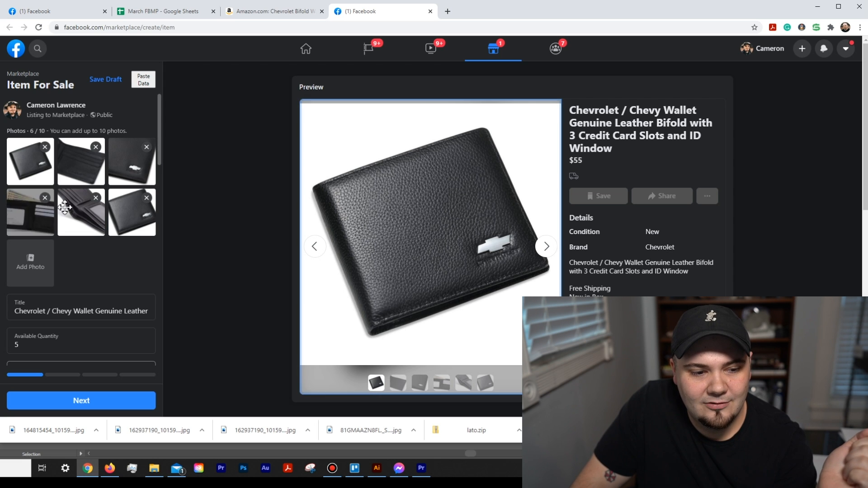
pyautogui.click(146, 197)
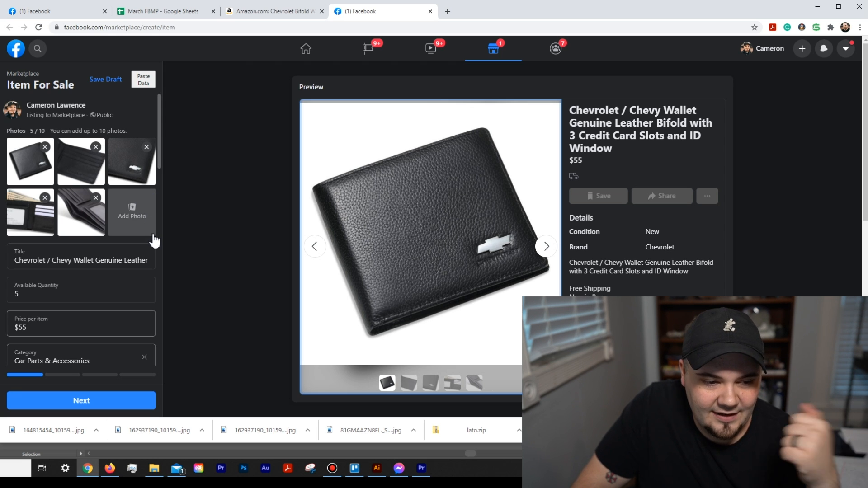
# Continue to the listing's delivery settings and check the location suggestions for Los Angeles
pyautogui.scroll(-15, 156, 264)
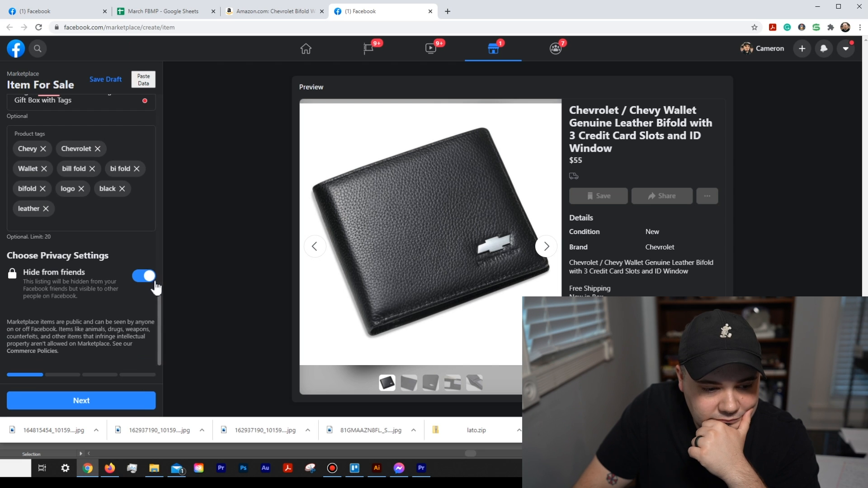
pyautogui.click(128, 399)
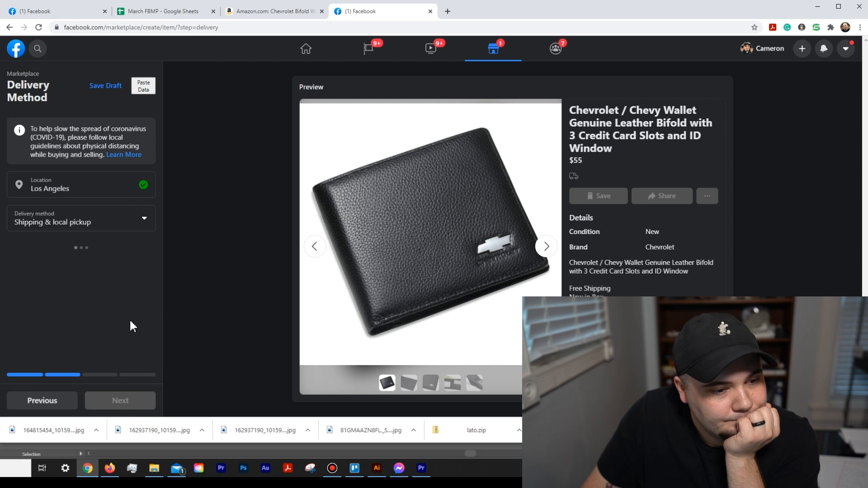
pyautogui.click(84, 190)
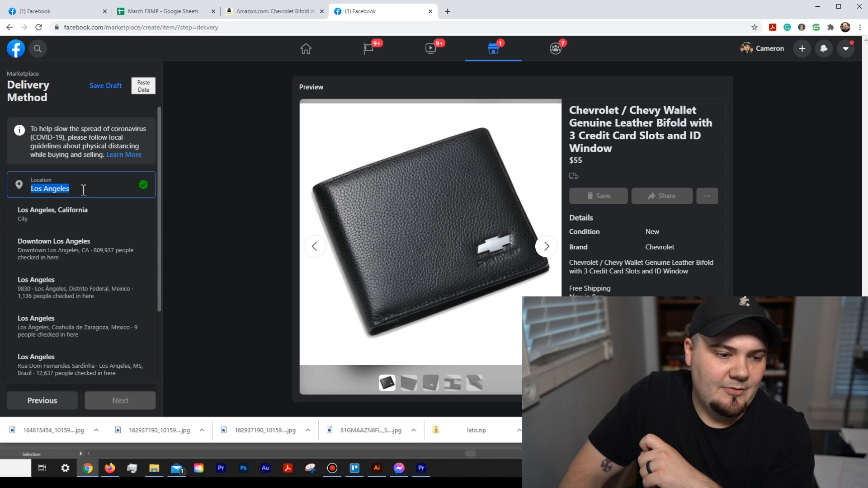
pyautogui.click(96, 166)
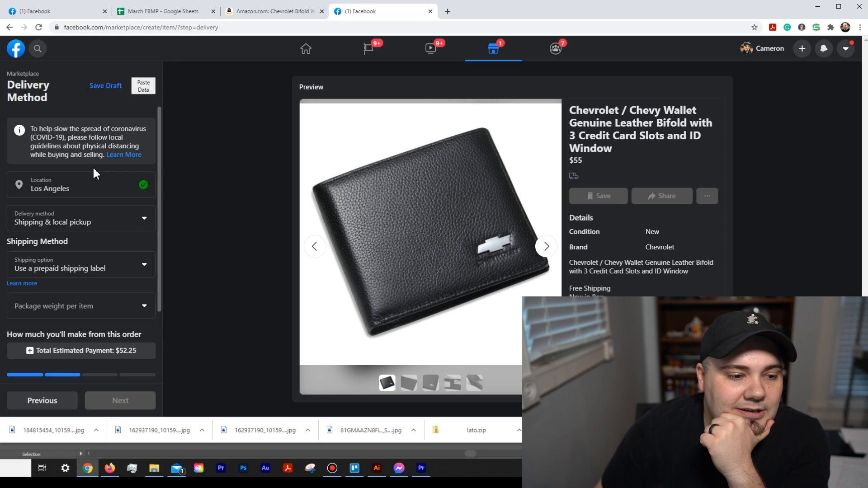
# Set the delivery method to "Shipping only" and the shipping option to "Use your own shipping label"
pyautogui.click(138, 221)
pyautogui.click(90, 280)
pyautogui.click(106, 269)
pyautogui.click(106, 289)
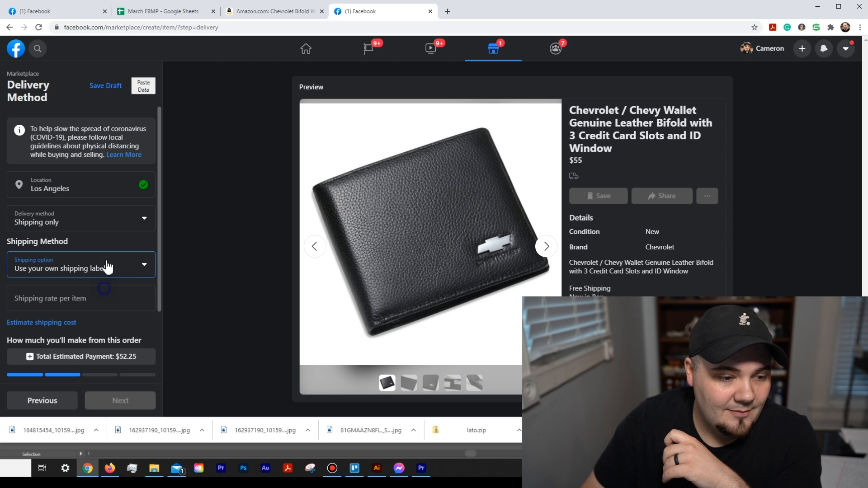
# Set the shipping rate per item to $0
pyautogui.click(107, 302)
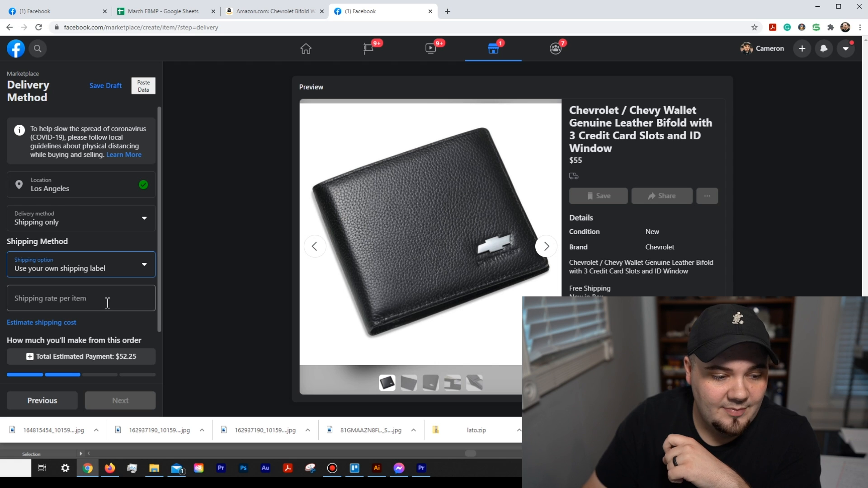
pyautogui.write('0')
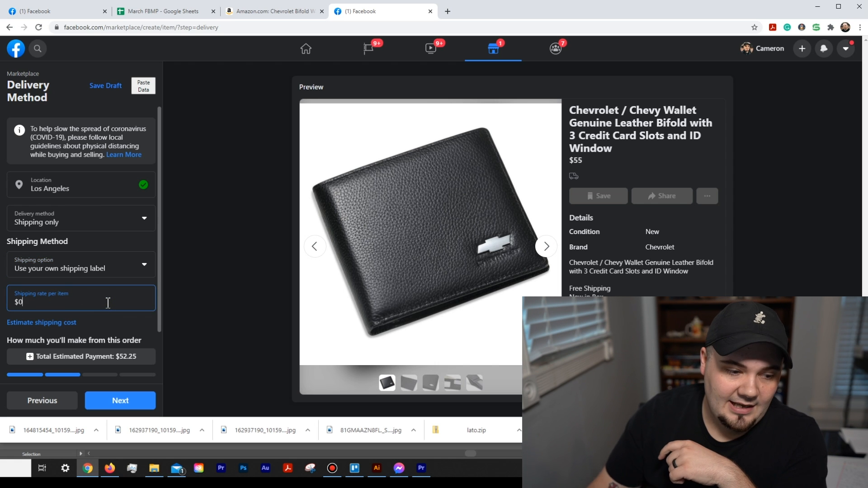
pyautogui.click(139, 320)
pyautogui.click(269, 240)
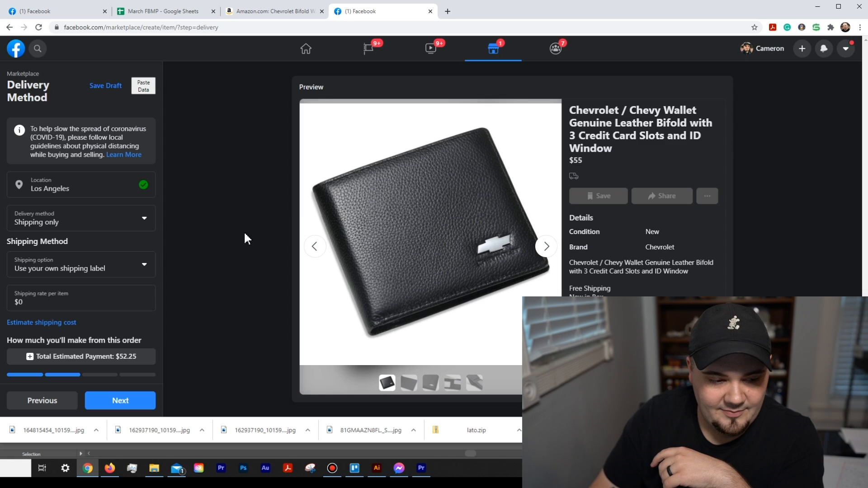
# Proceed past the offer settings without allowing price negotiation and publish the listing to Marketplace only
pyautogui.scroll(-1, 140, 324)
pyautogui.click(131, 402)
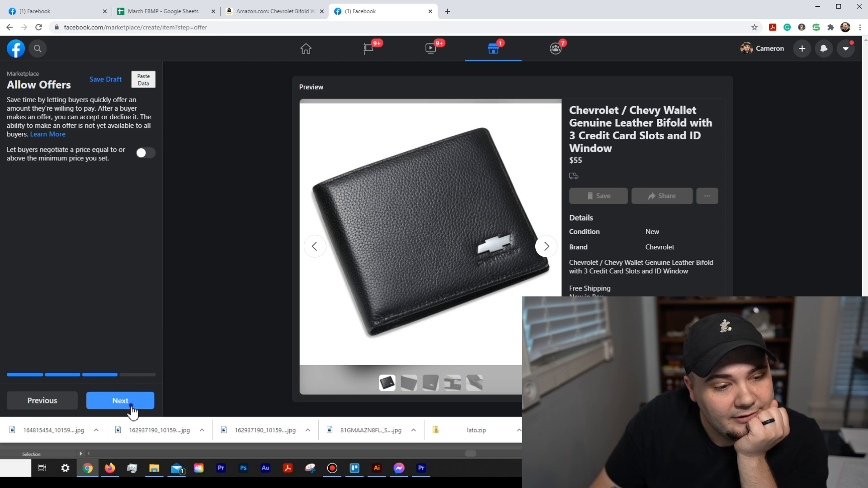
pyautogui.click(123, 400)
pyautogui.click(136, 402)
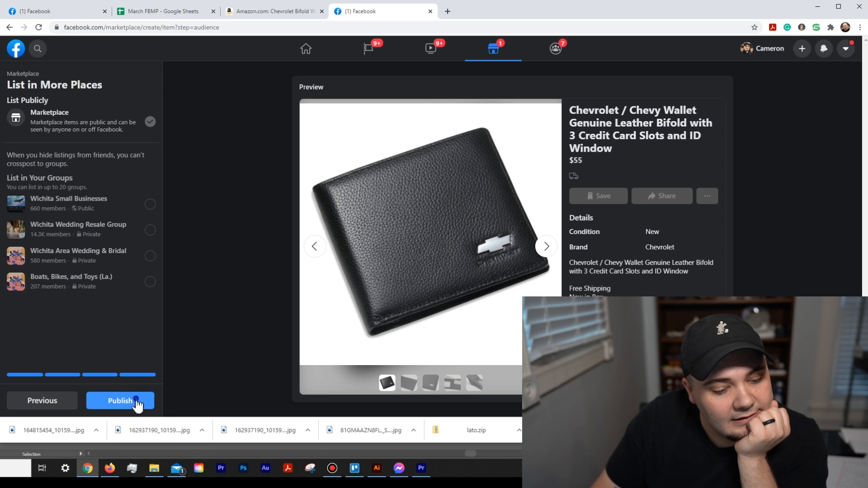
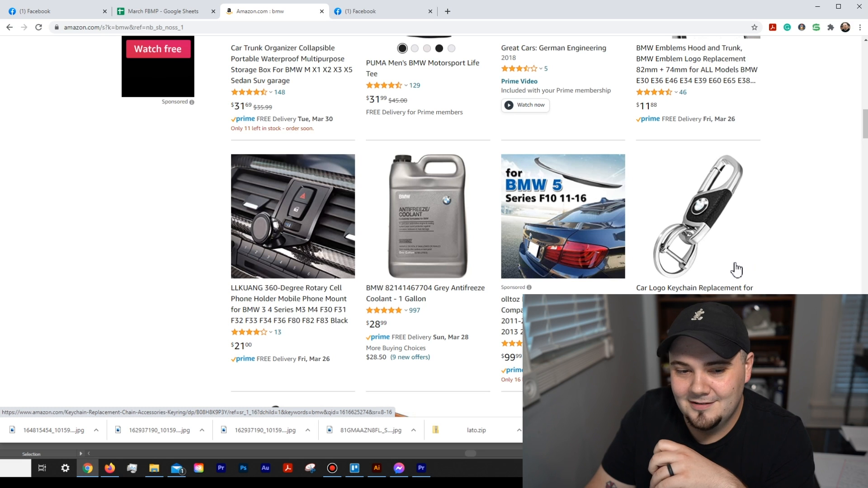
# Browse the Amazon search results for "bmw" for accessories suitable for reselling, comparing their prices, ratings and Prime delivery
pyautogui.scroll(-2, 737, 269)
pyautogui.scroll(1, 755, 260)
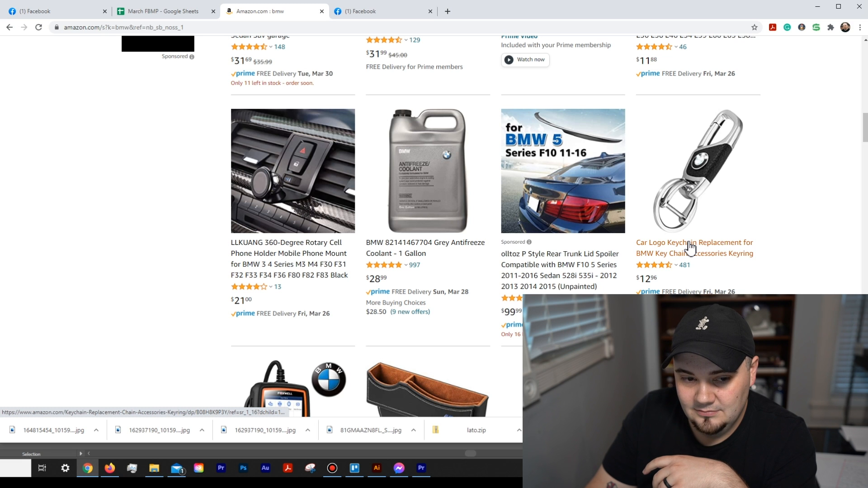
pyautogui.scroll(-4, 708, 250)
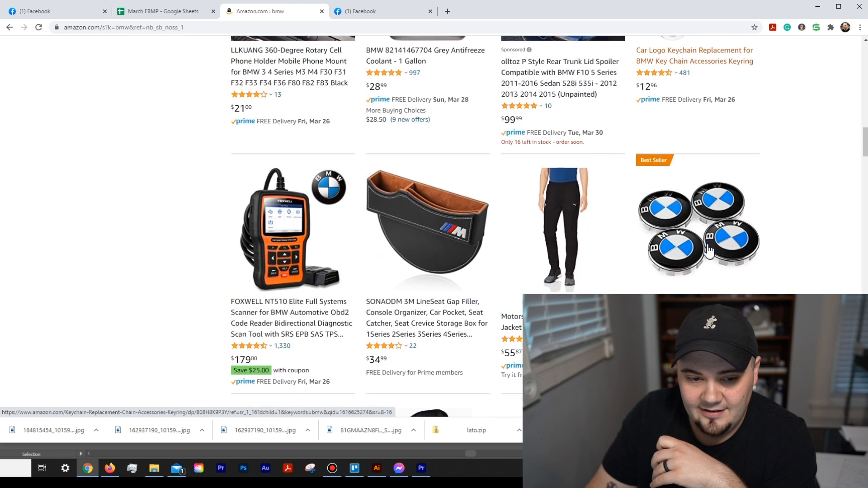
pyautogui.scroll(-2, 709, 251)
pyautogui.scroll(6, 708, 222)
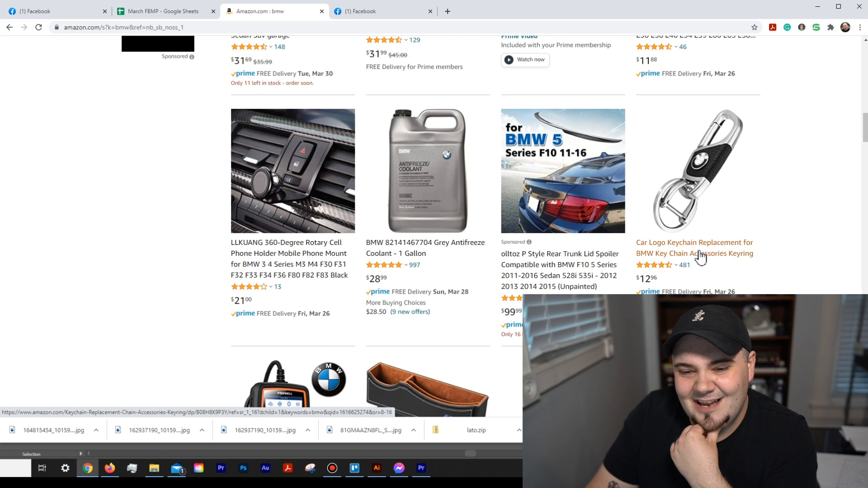
pyautogui.scroll(-13, 701, 258)
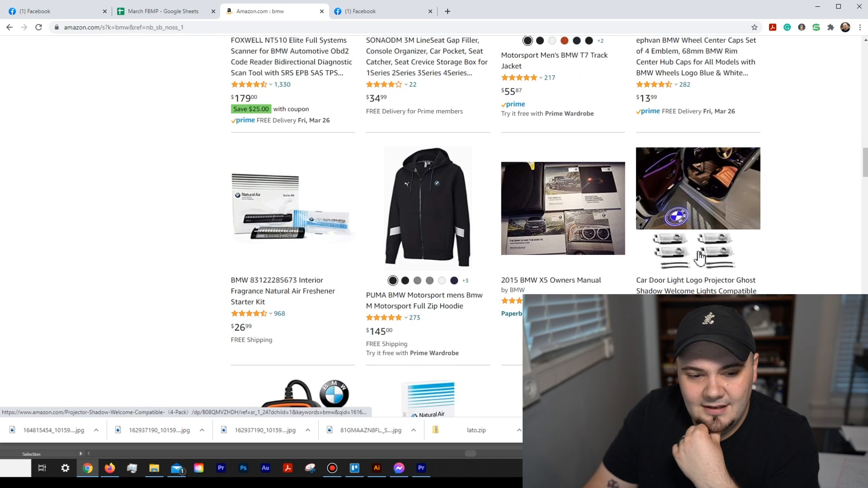
pyautogui.scroll(-3, 700, 257)
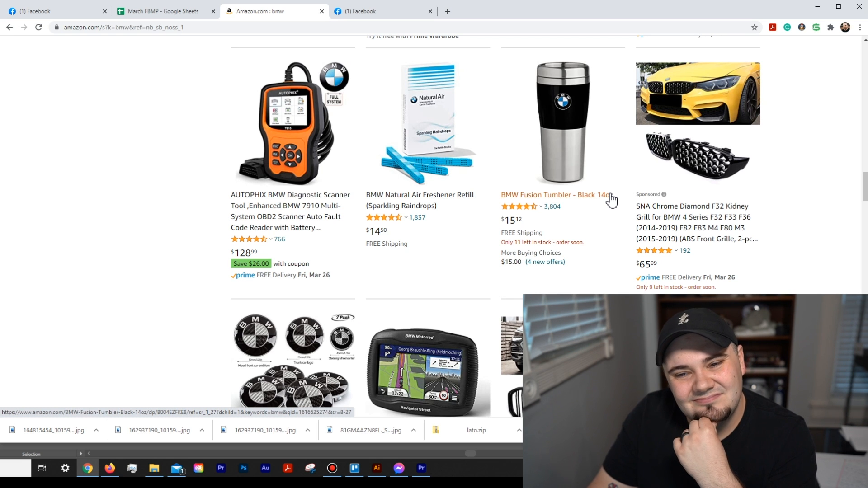
pyautogui.scroll(-4, 603, 243)
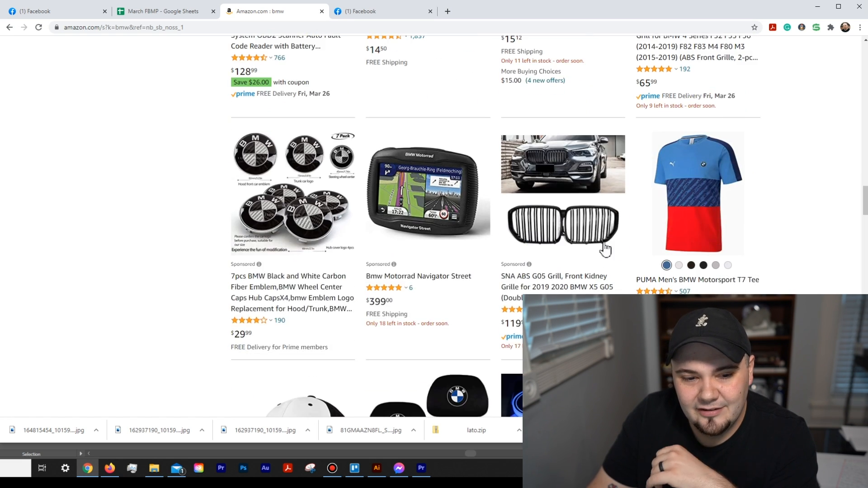
pyautogui.scroll(-6, 642, 264)
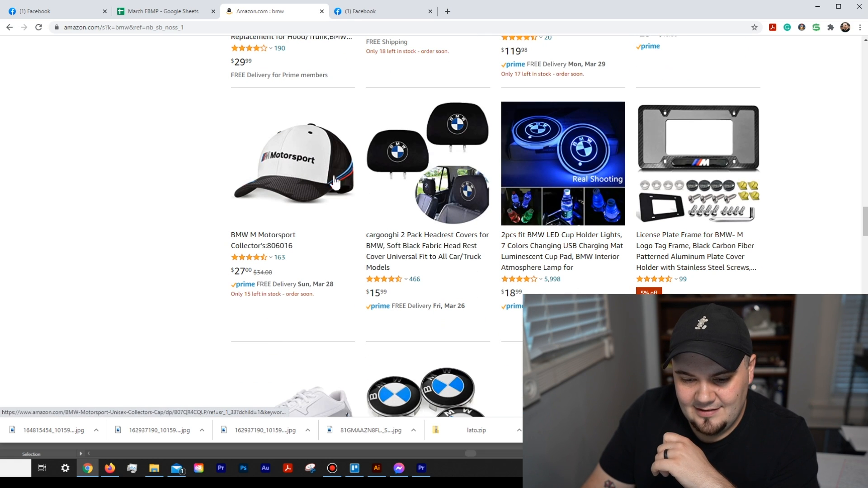
pyautogui.scroll(-4, 335, 182)
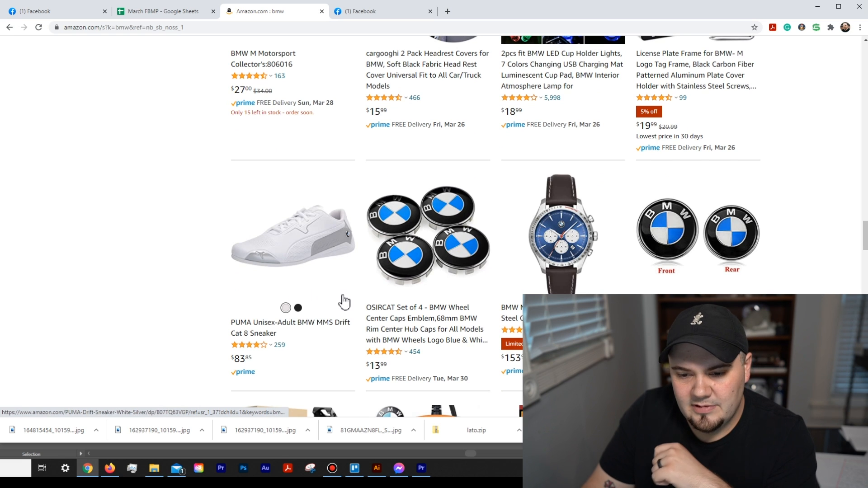
pyautogui.scroll(-3, 429, 302)
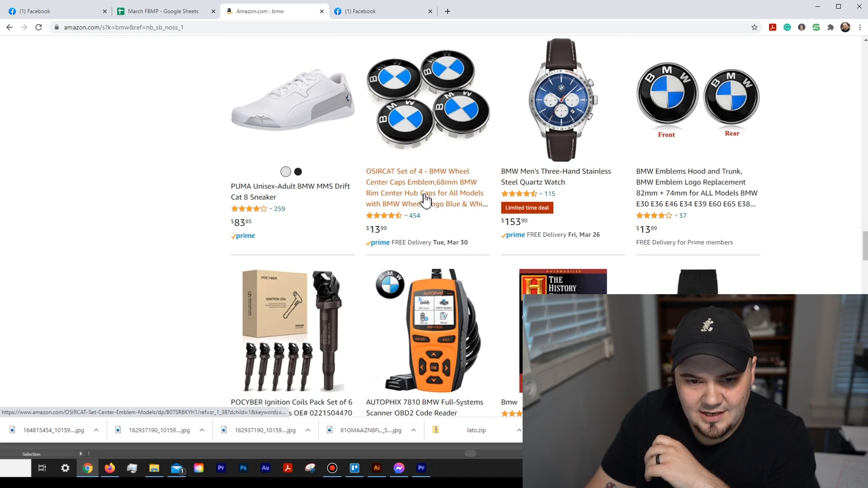
pyautogui.scroll(-4, 425, 199)
pyautogui.scroll(4, 432, 152)
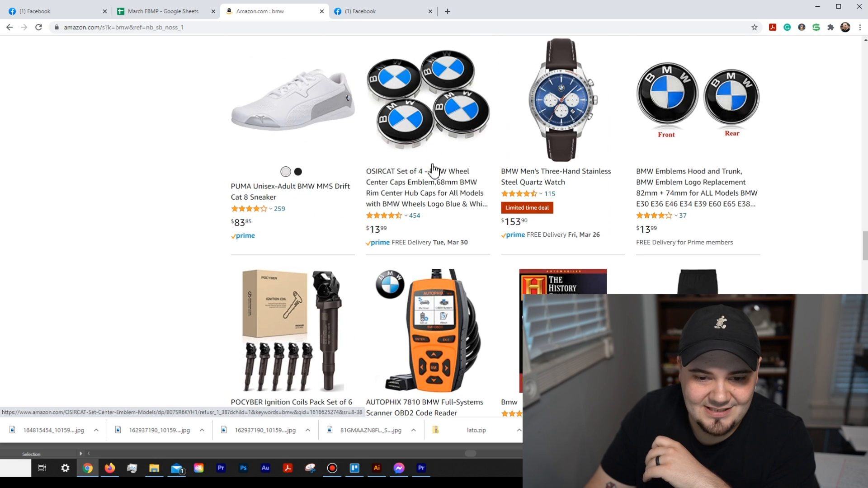
pyautogui.scroll(-8, 473, 206)
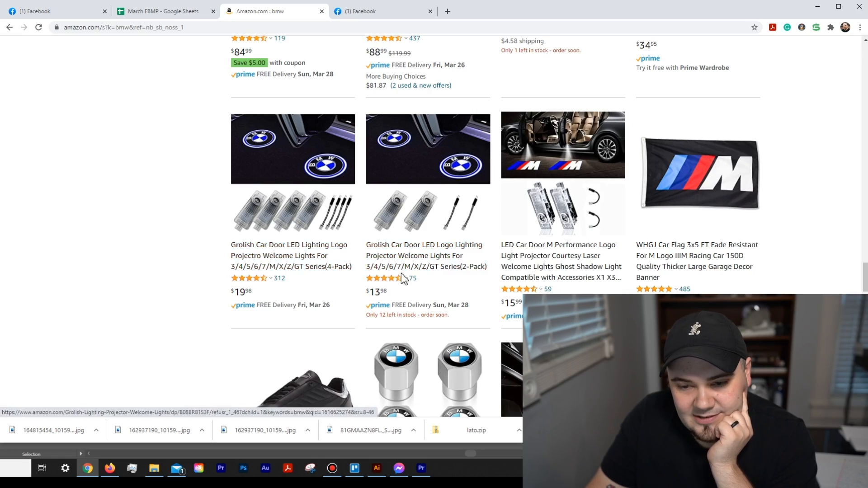
pyautogui.scroll(15, 407, 271)
pyautogui.scroll(15, 443, 265)
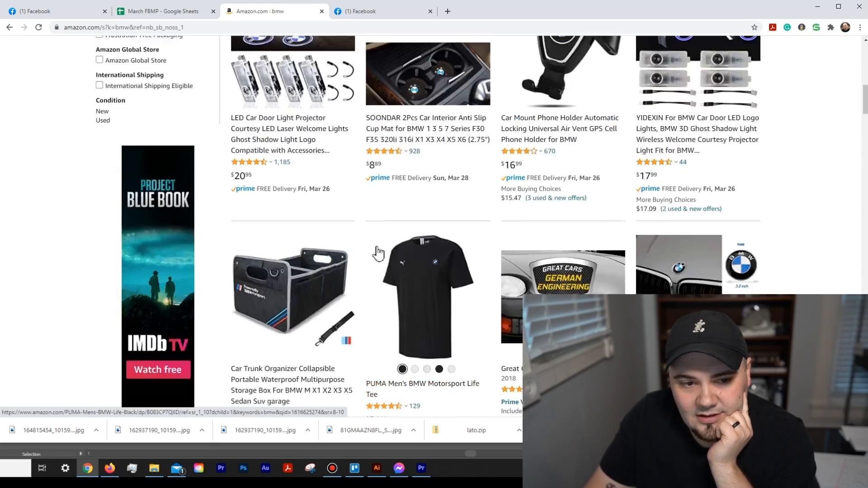
# Filter the BMW results to Prime items rated four stars and up, and open the Car Logo Keychain Replacement product page
pyautogui.click(102, 140)
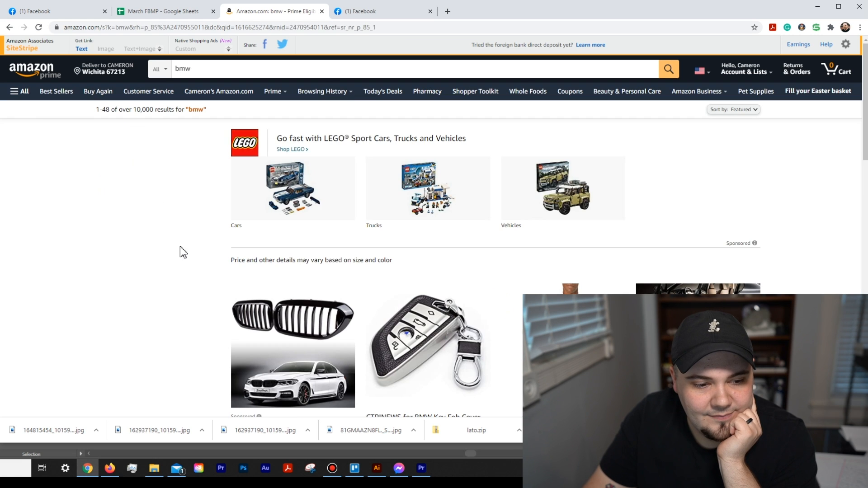
pyautogui.click(133, 282)
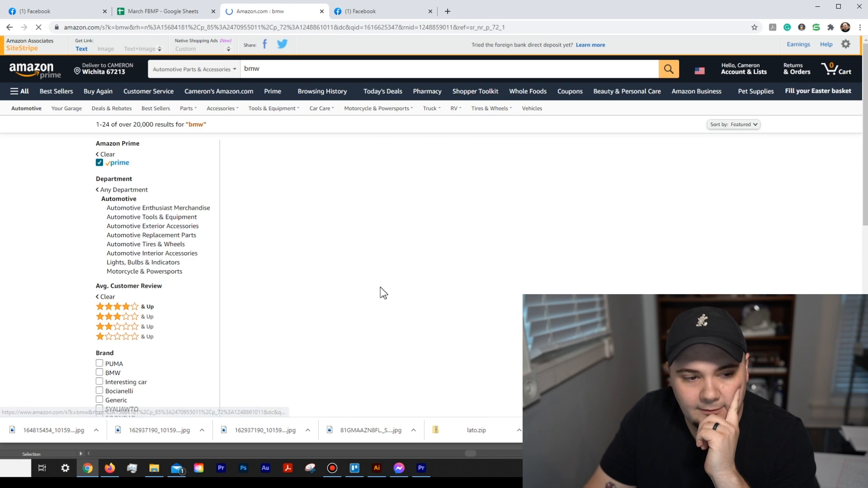
pyautogui.scroll(-7, 382, 292)
pyautogui.scroll(-2, 404, 286)
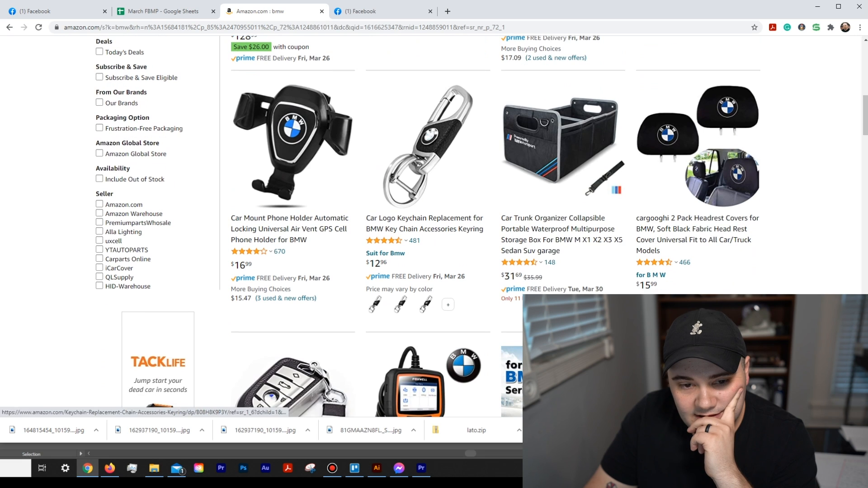
pyautogui.click(433, 218)
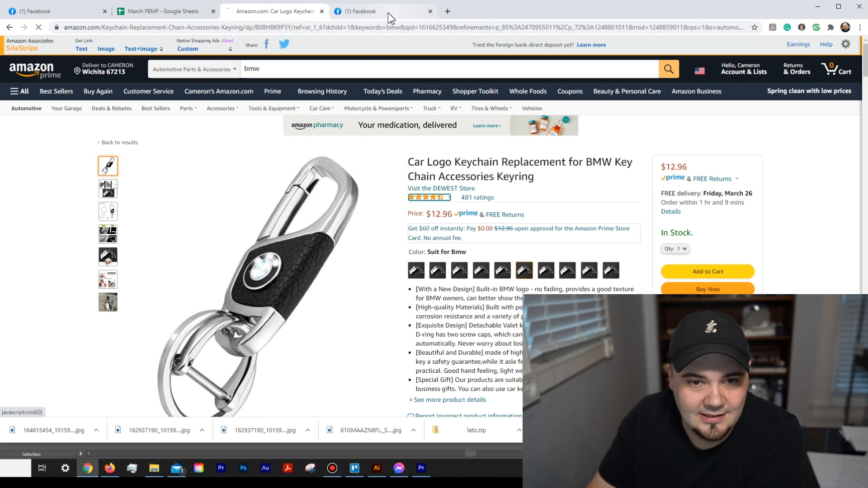
# Review the BMW keychain's product details and copy its listing data for Facebook
pyautogui.scroll(-3, 313, 191)
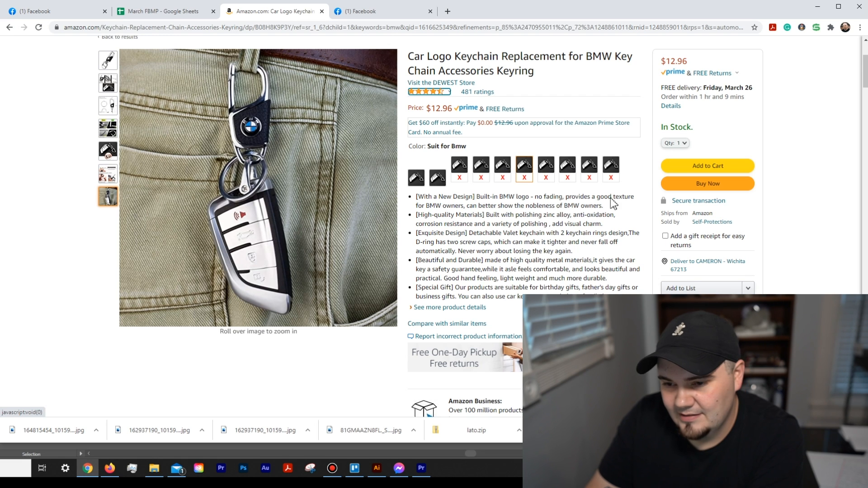
pyautogui.scroll(3, 594, 204)
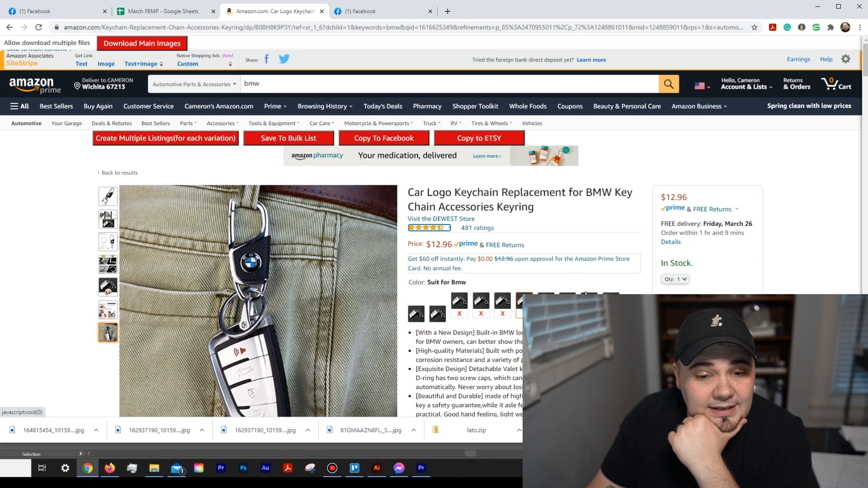
pyautogui.click(374, 143)
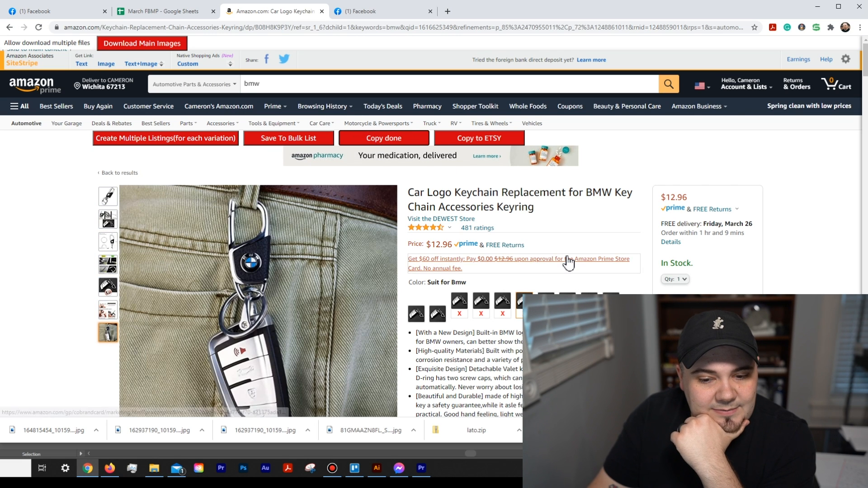
pyautogui.scroll(-1, 568, 263)
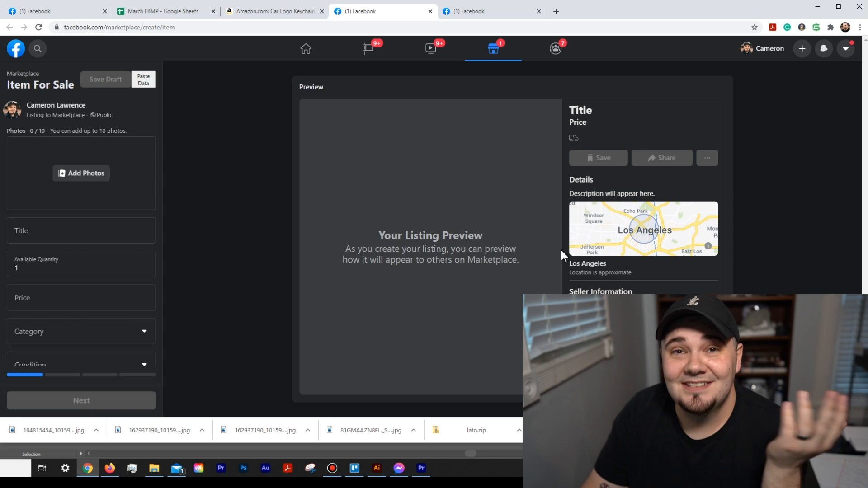
# Paste the copied keychain data into a new Marketplace item listing and remove the "Back" and "results" product tags
pyautogui.click(152, 86)
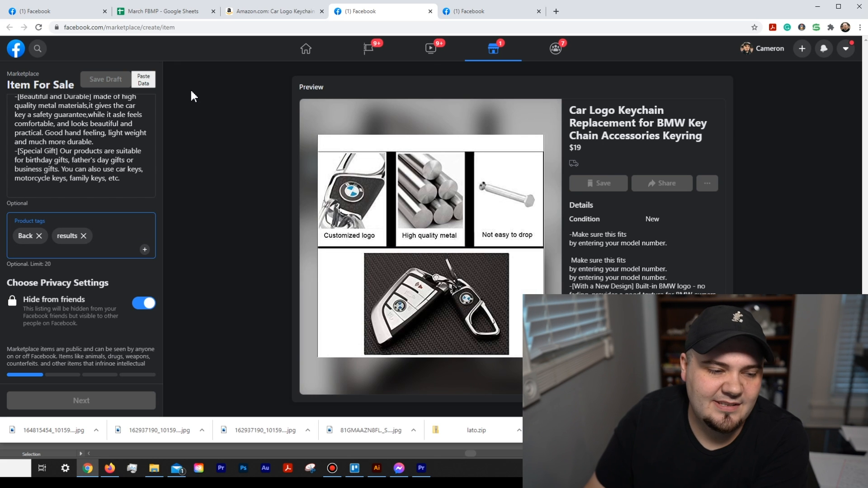
pyautogui.click(39, 235)
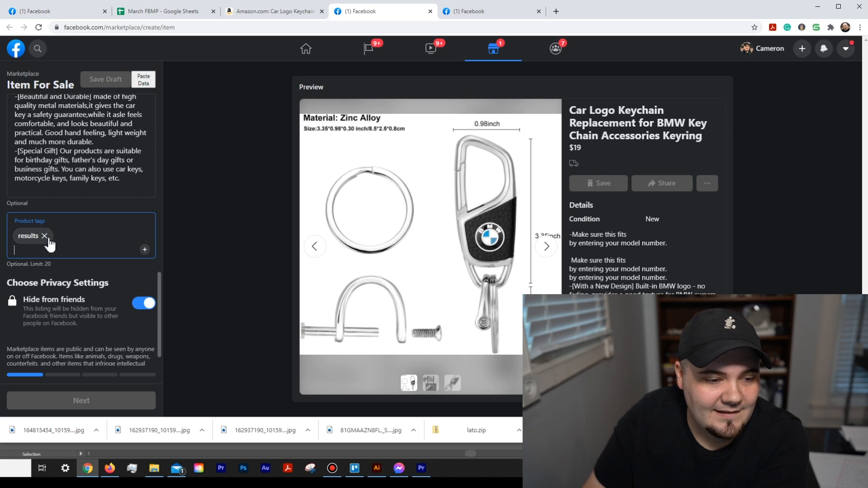
pyautogui.click(45, 235)
# Arrange the listing photos with the keychain image first, replacing the tightly cropped original with the newly added version that has more white margin
pyautogui.scroll(10, 117, 245)
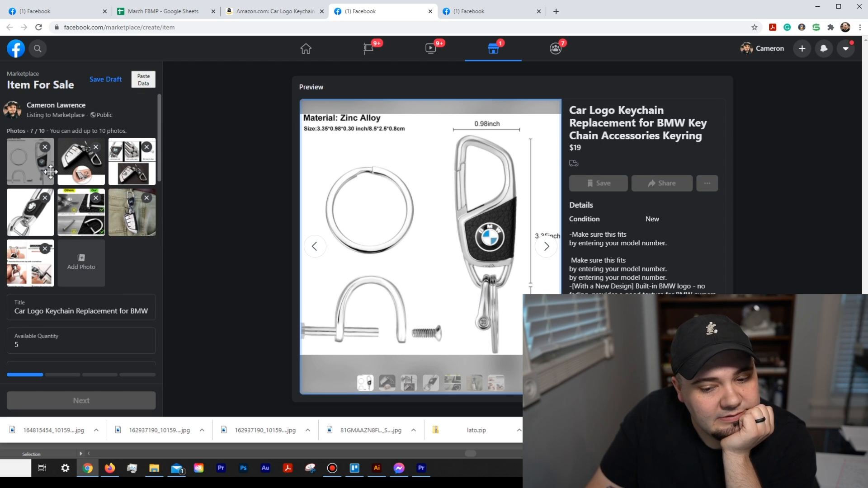
pyautogui.moveTo(47, 168); pyautogui.dragTo(68, 173)
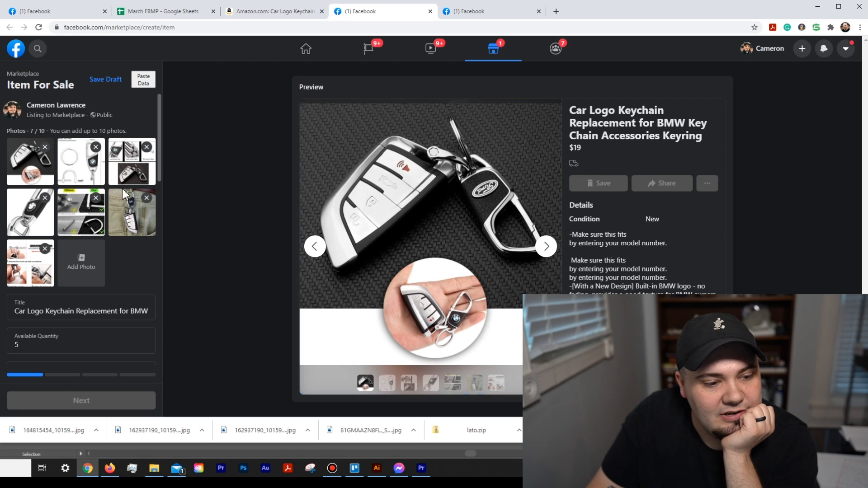
pyautogui.moveTo(15, 228); pyautogui.dragTo(17, 173)
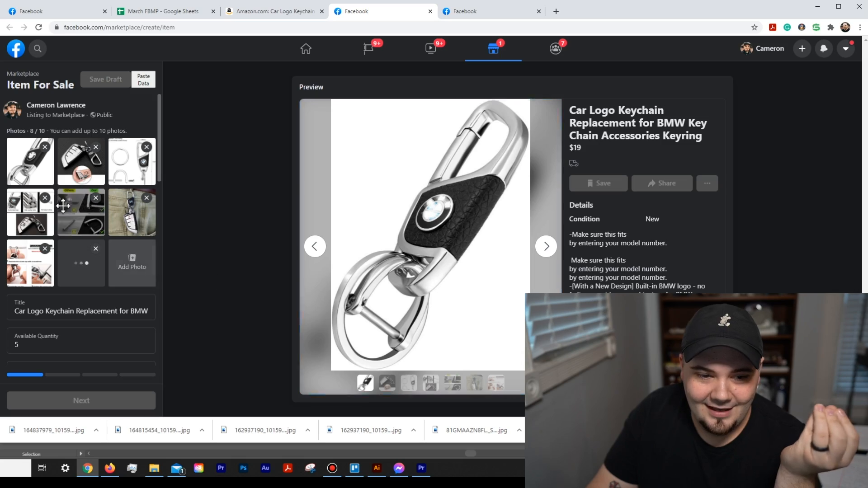
pyautogui.click(45, 147)
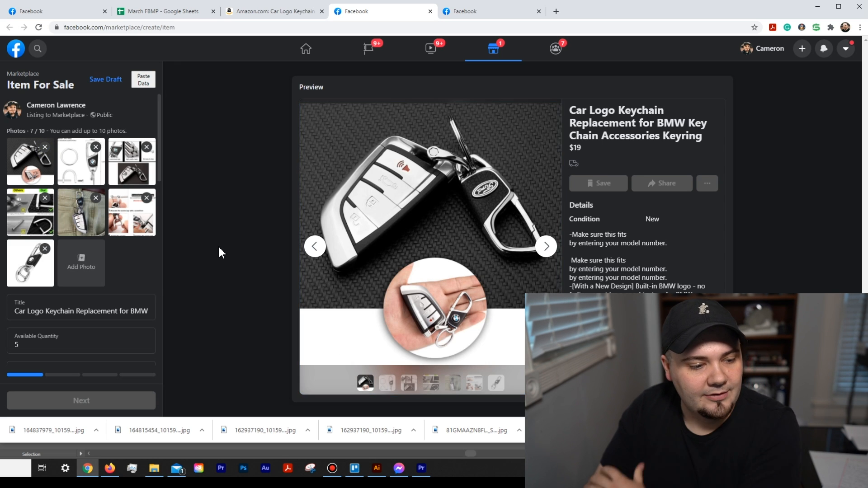
pyautogui.moveTo(32, 264); pyautogui.dragTo(35, 157)
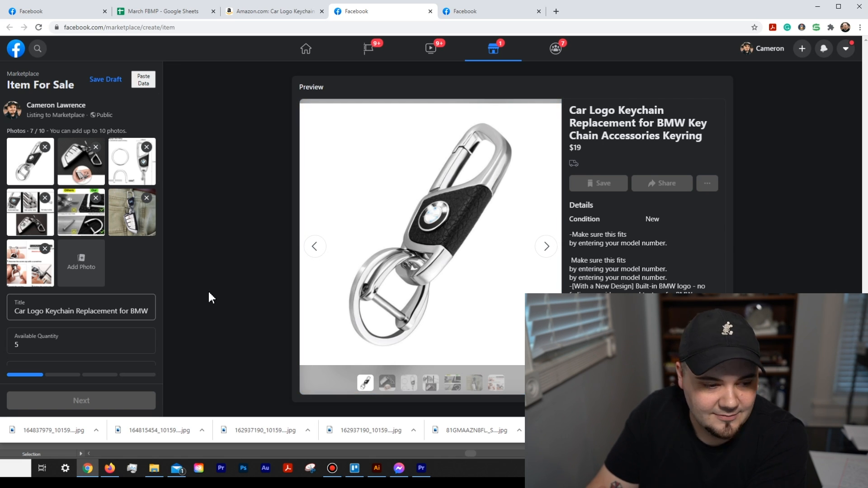
# Replace the "Make sure this fits by entering your model number" lines in the description with the copied listing title
pyautogui.scroll(-1, 28, 298)
pyautogui.click(25, 268)
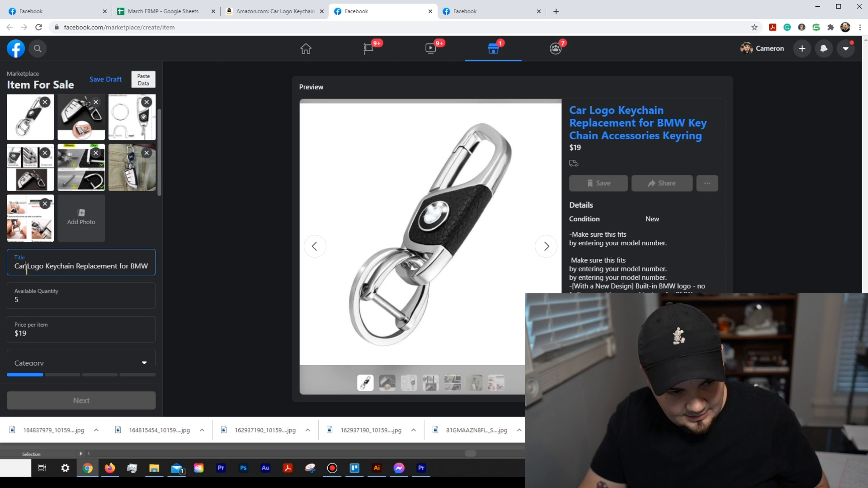
pyautogui.hotkey('ctrl', 'a')
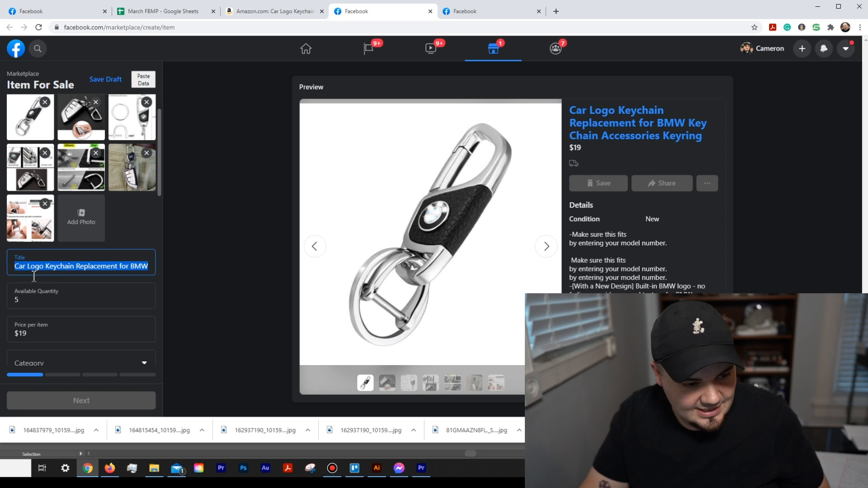
pyautogui.scroll(-5, 34, 276)
pyautogui.click(74, 281)
pyautogui.moveTo(129, 253); pyautogui.dragTo(13, 207)
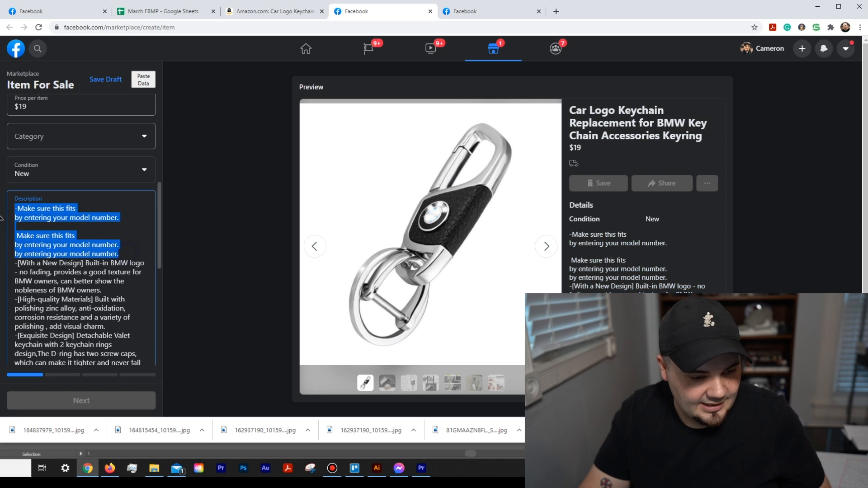
pyautogui.press('BackSpace')
pyautogui.write('Car Logo Keychain Replacement for BMW Key Chain Accessories Keyring')
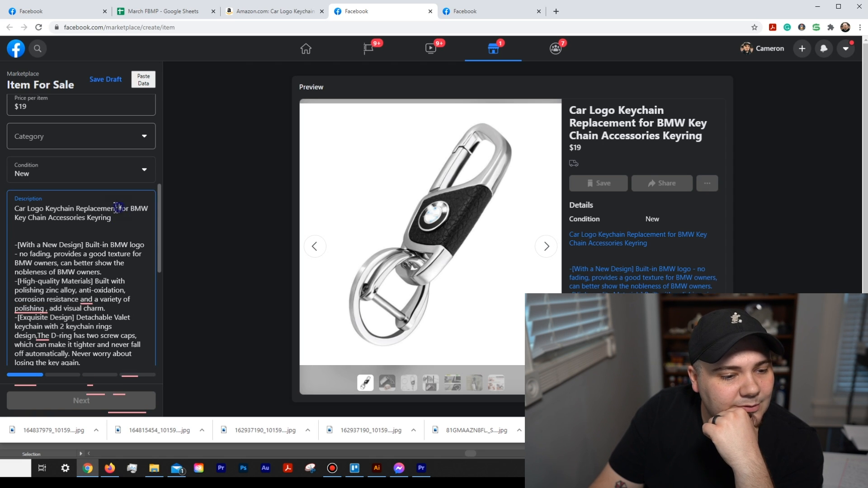
# Shorten the description's opening line to "Car Logo Keychain for BMW Key Chain Accessories Keyring" by removing "Replacement"
pyautogui.doubleClick(120, 208)
pyautogui.press('BackSpace')
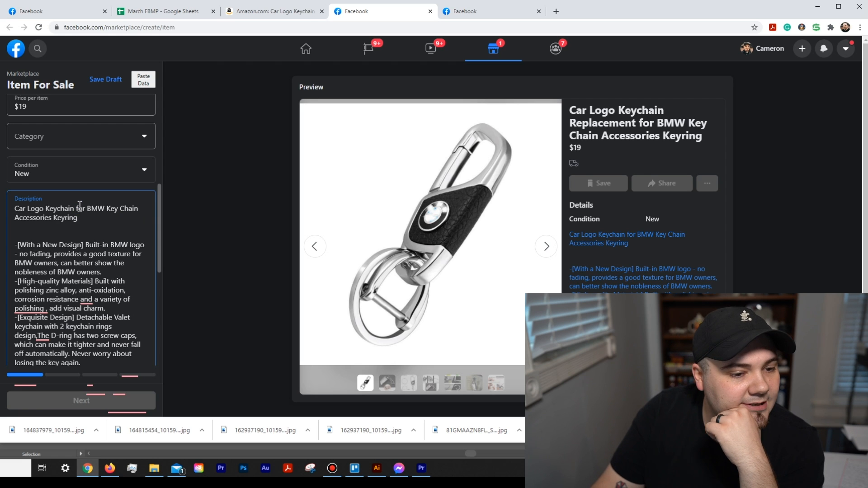
pyautogui.doubleClick(79, 207)
pyautogui.click(106, 219)
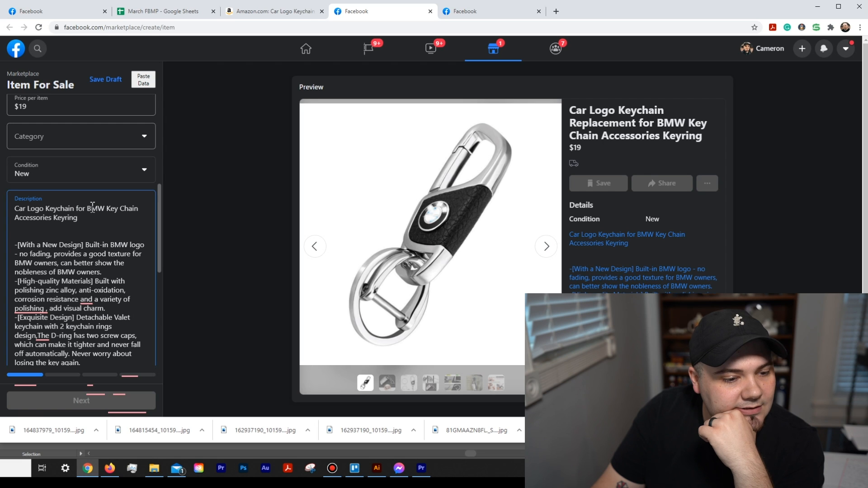
pyautogui.moveTo(88, 207); pyautogui.dragTo(14, 208)
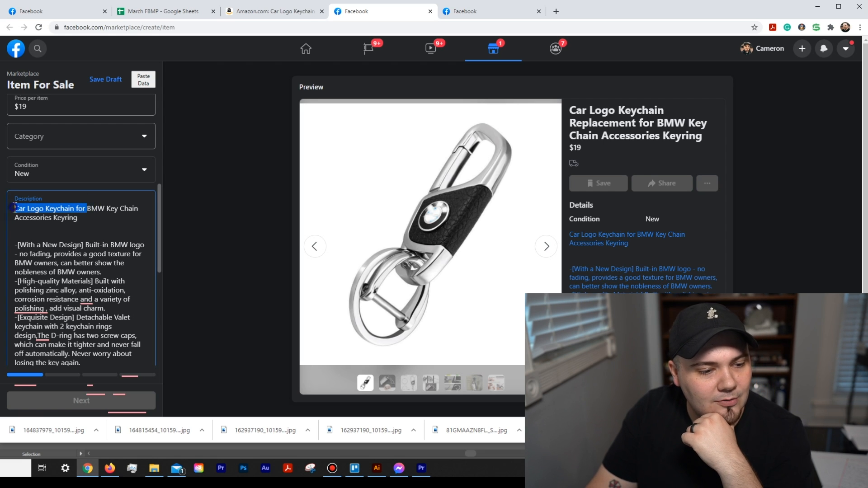
pyautogui.click(72, 208)
pyautogui.press('Home')
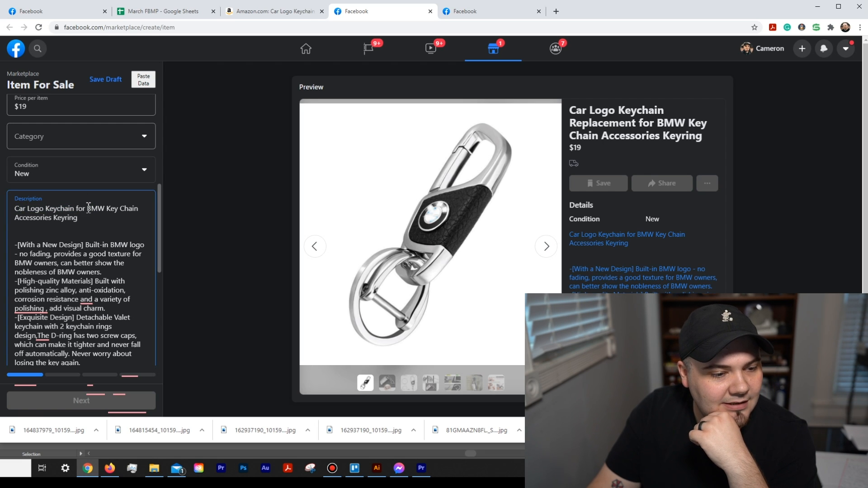
# Shorten the description's opening line to "BMW Key Chain and Keyring"
pyautogui.keyDown('shift'); pyautogui.click(46, 209); pyautogui.keyUp('shift')
pyautogui.press('BackSpace')
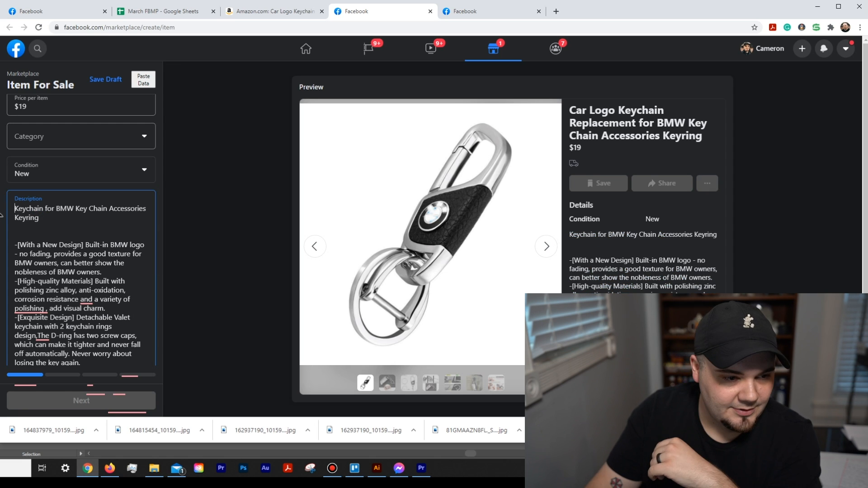
pyautogui.click(44, 208)
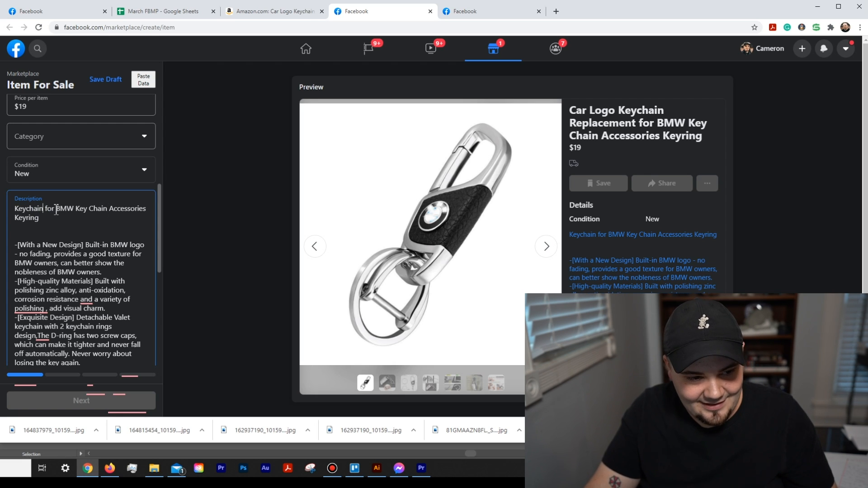
pyautogui.moveTo(55, 208); pyautogui.dragTo(11, 209)
pyautogui.press('BackSpace')
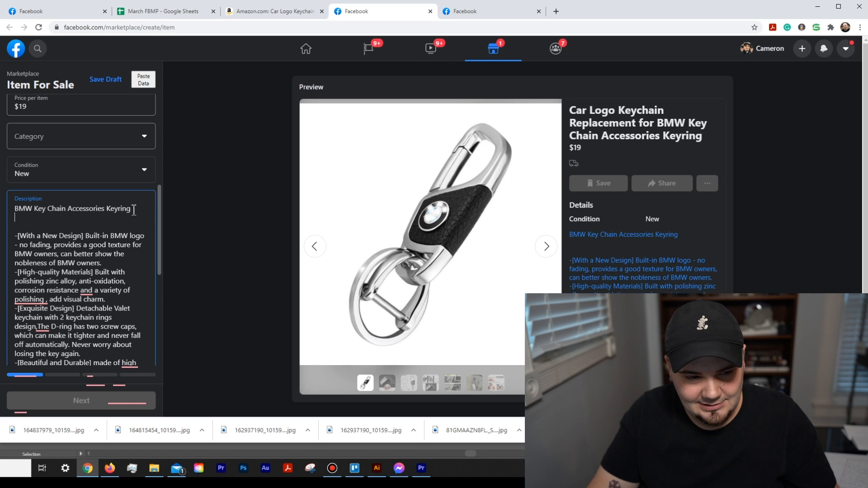
pyautogui.moveTo(78, 209)
pyautogui.mouseDown()
pyautogui.moveTo(68, 209)
pyautogui.moveTo(145, 209)
pyautogui.moveTo(67, 209)
pyautogui.mouseUp()
pyautogui.press('BackSpace')
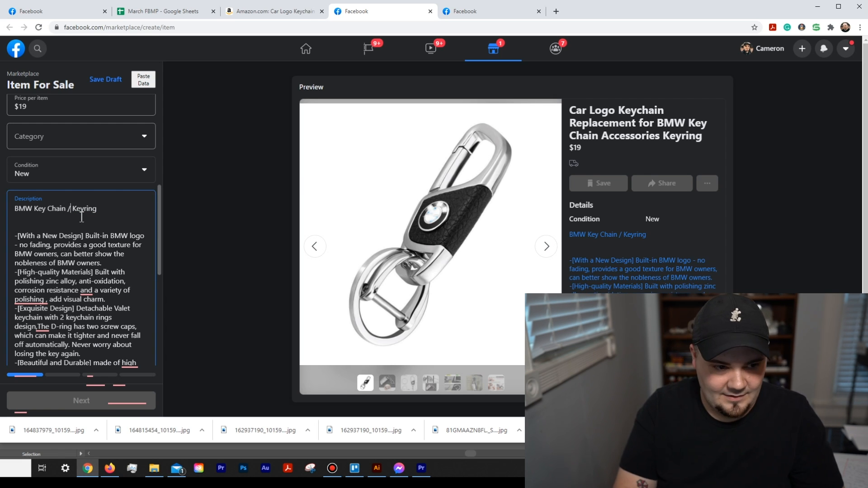
pyautogui.write('and')
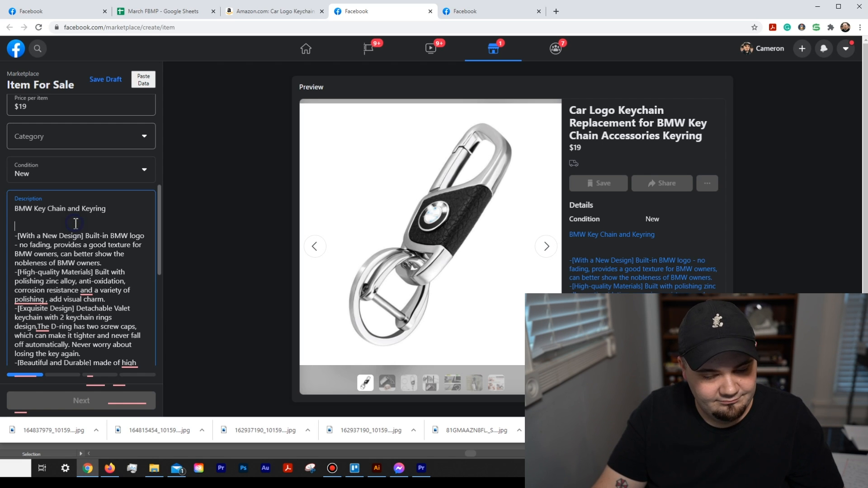
# Replace the listing title with the description's opening line, "BMW Key Chain and Keyring"
pyautogui.tripleClick(123, 211)
pyautogui.hotkey('ctrl', 'c')
pyautogui.scroll(4, 78, 213)
pyautogui.click(77, 213)
pyautogui.hotkey('ctrl', 'a')
pyautogui.hotkey('ctrl', 'v')
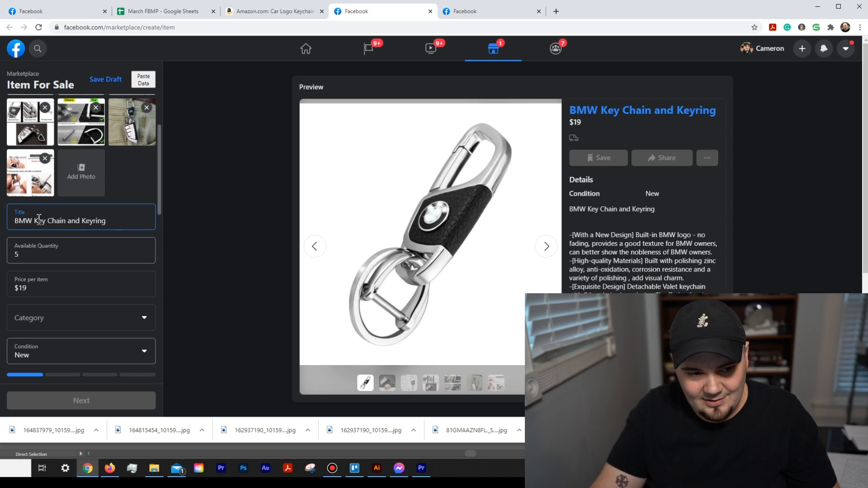
pyautogui.scroll(1, 100, 198)
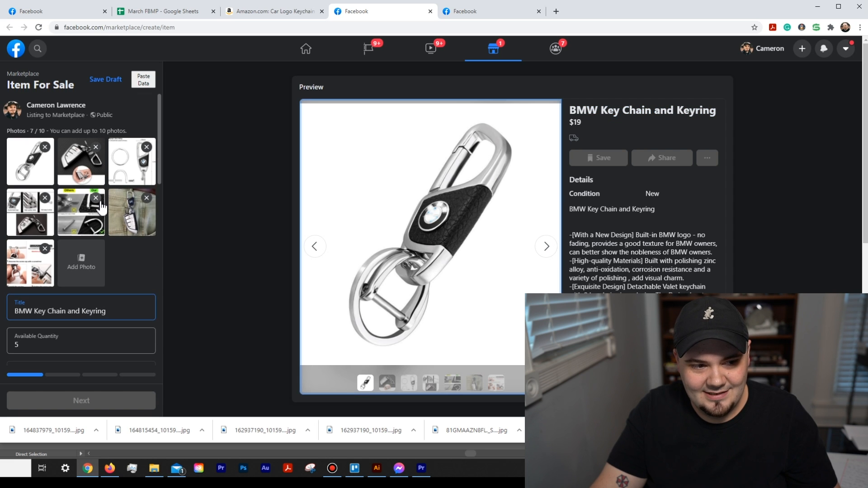
pyautogui.scroll(-1, 131, 272)
pyautogui.scroll(-2, 132, 288)
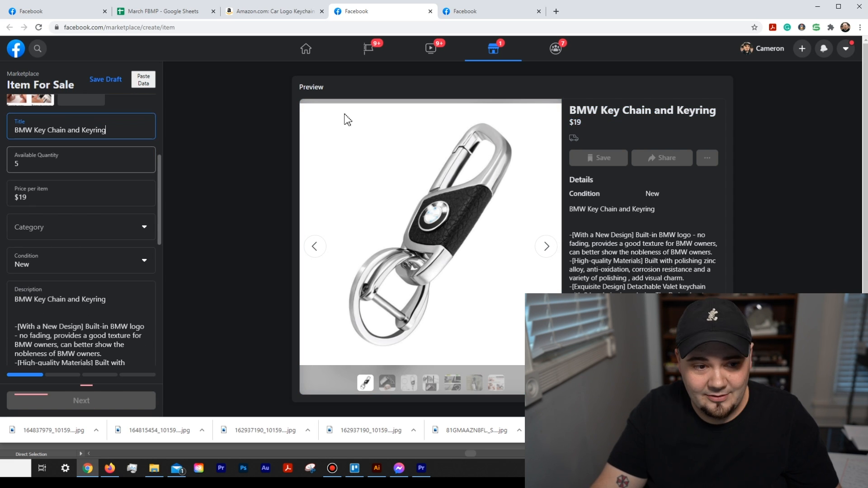
pyautogui.click(290, 11)
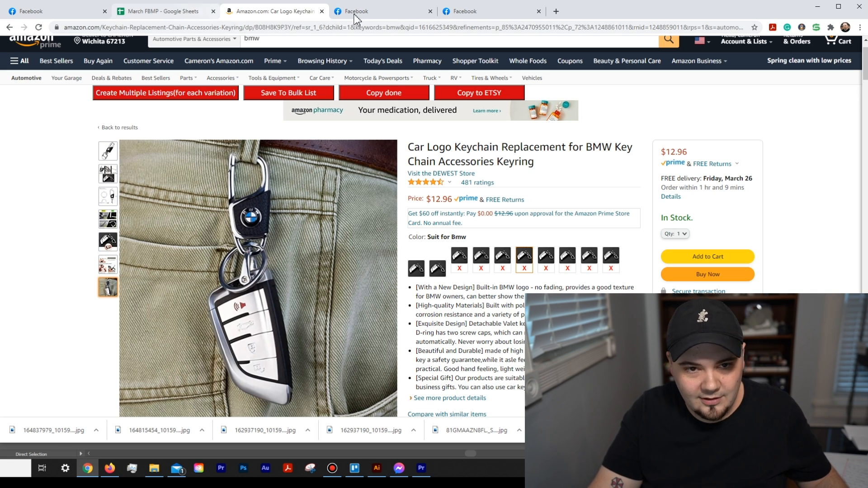
pyautogui.click(371, 12)
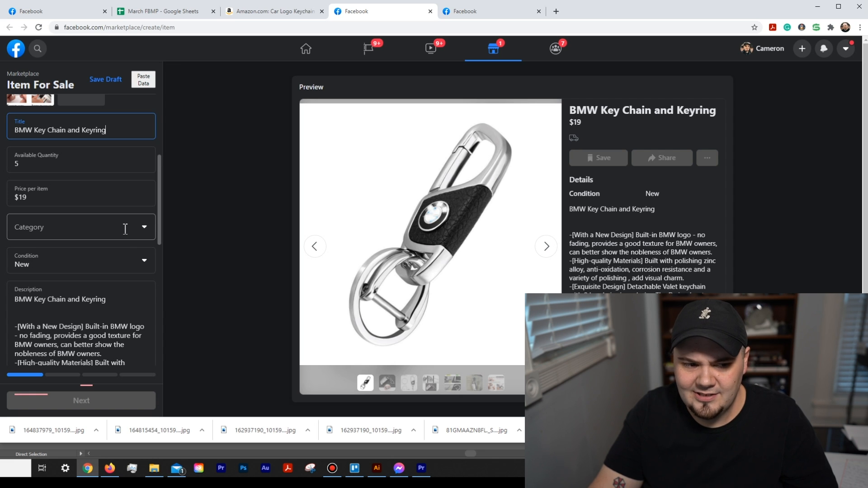
# Set the listing's category to Car Parts & Accessories under Auto Parts & Accessories, and enter BMW as the brand
pyautogui.click(108, 230)
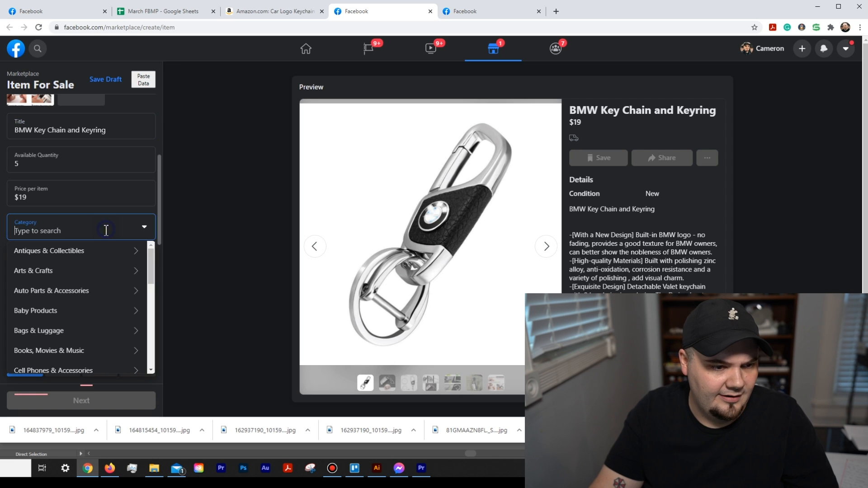
pyautogui.click(71, 295)
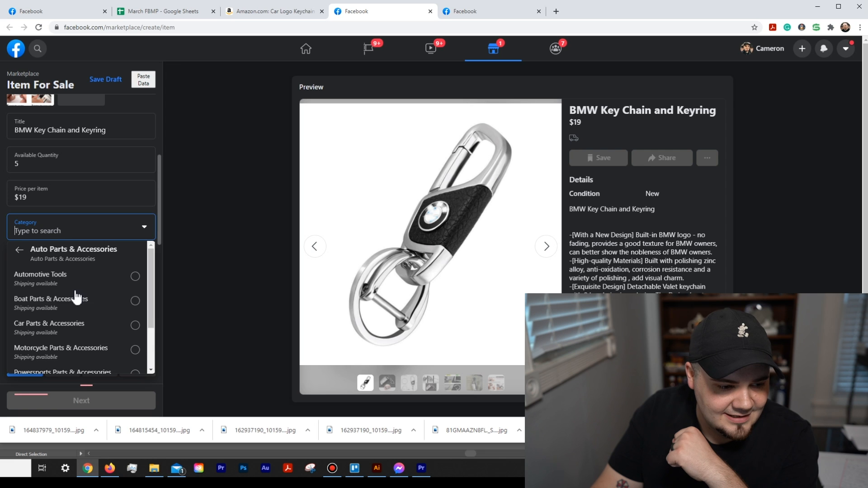
pyautogui.scroll(-1, 90, 311)
pyautogui.scroll(1, 91, 311)
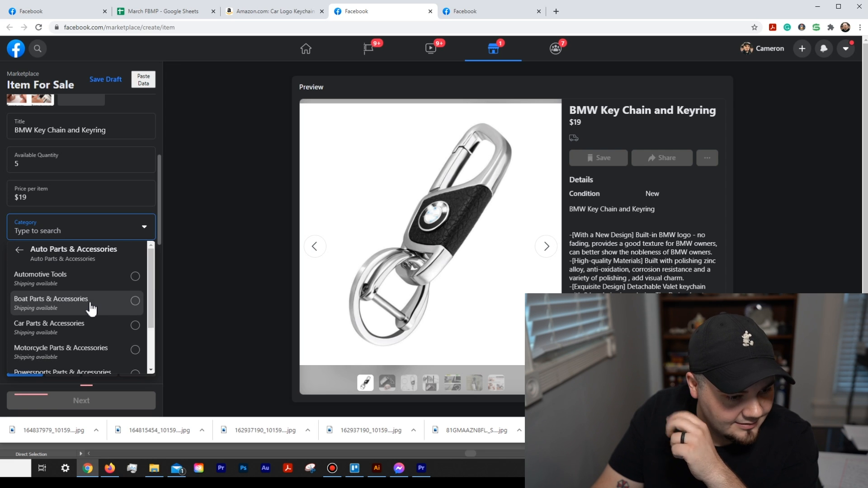
pyautogui.scroll(-1, 91, 311)
pyautogui.scroll(-1, 91, 309)
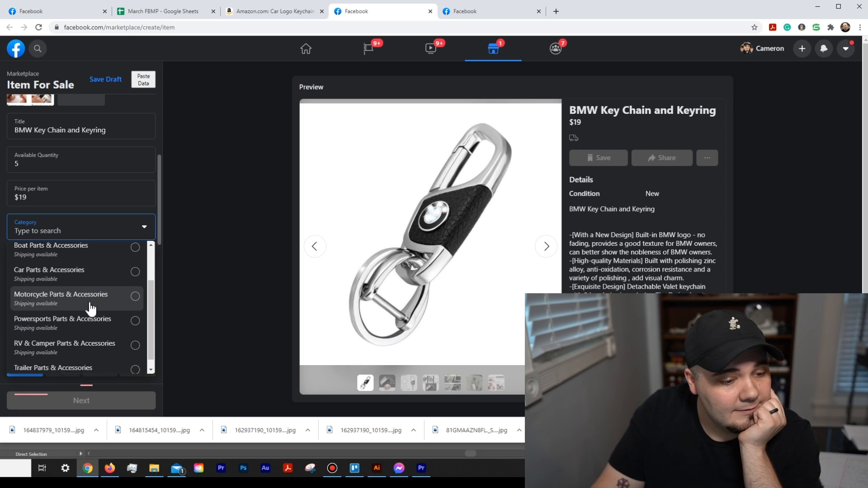
pyautogui.scroll(2, 91, 309)
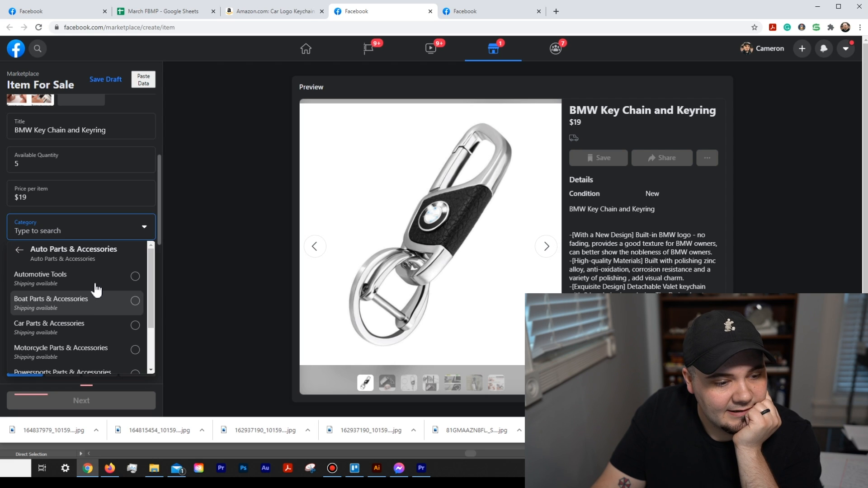
pyautogui.click(91, 328)
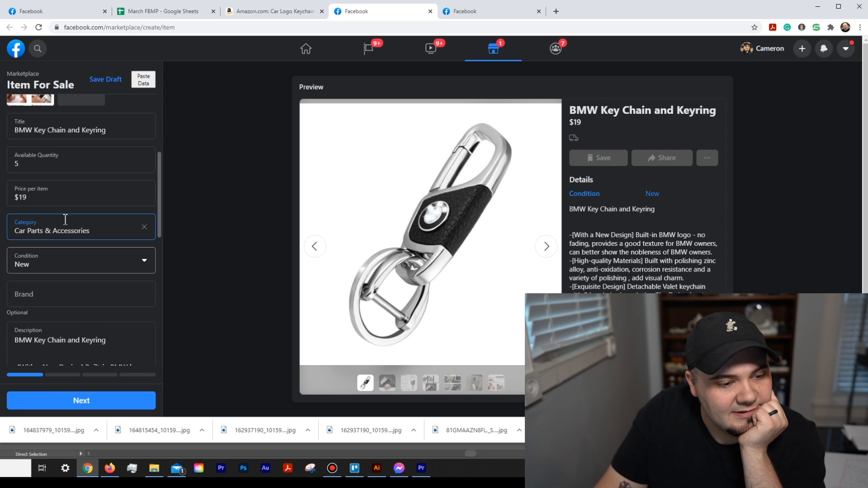
pyautogui.click(74, 296)
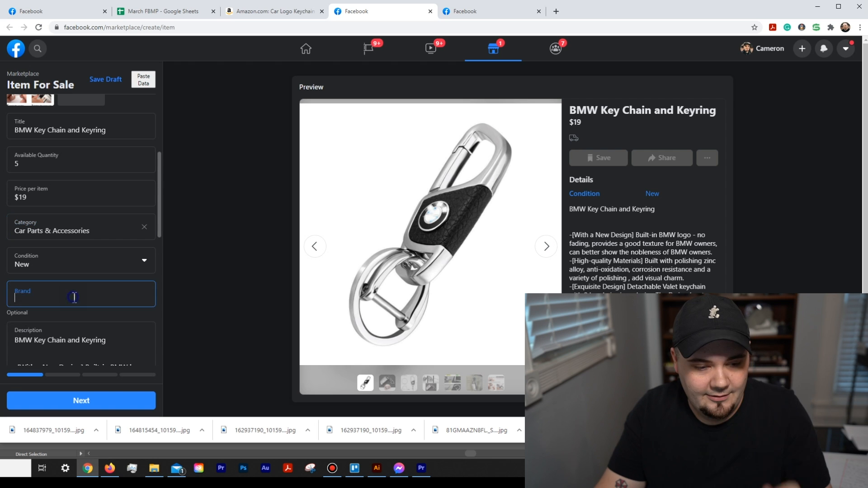
pyautogui.write('BMW')
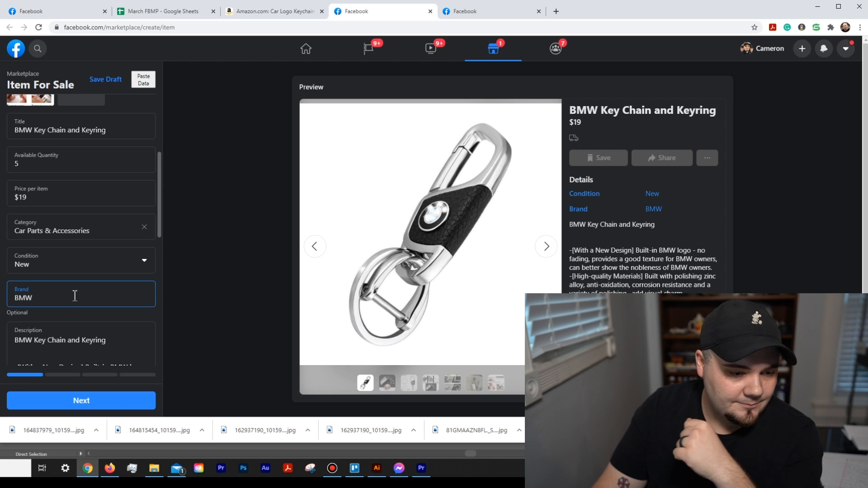
# Add the lines "Free Shipping" and "New in Box" above the feature bullets in the description, followed by a blank line
pyautogui.scroll(-1, 118, 318)
pyautogui.scroll(-2, 118, 318)
pyautogui.click(26, 222)
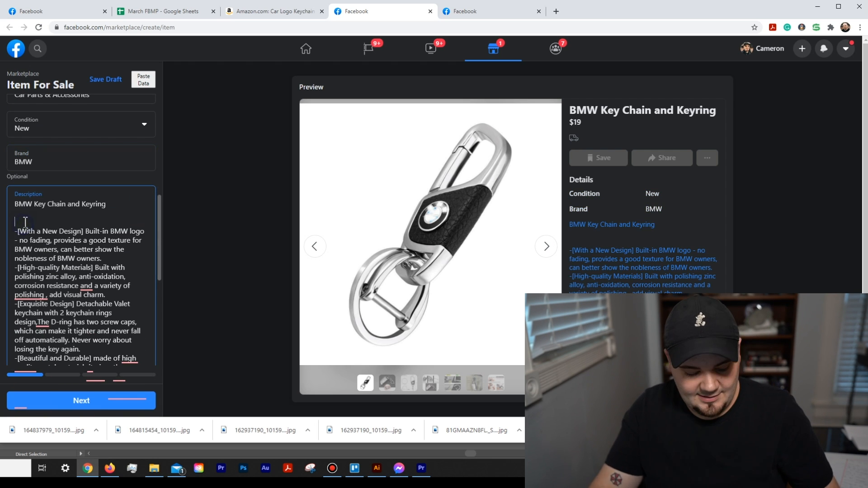
pyautogui.write('Free Shipping')
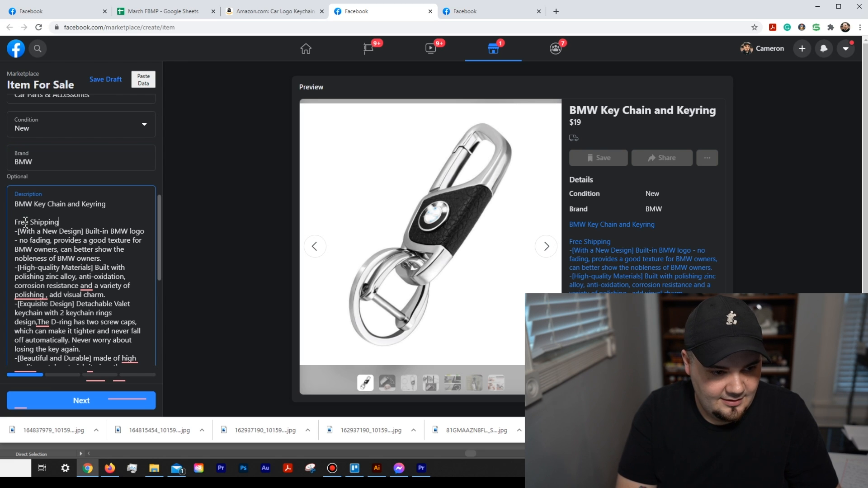
pyautogui.press('Return')
pyautogui.write('New in Box')
pyautogui.press('Return')
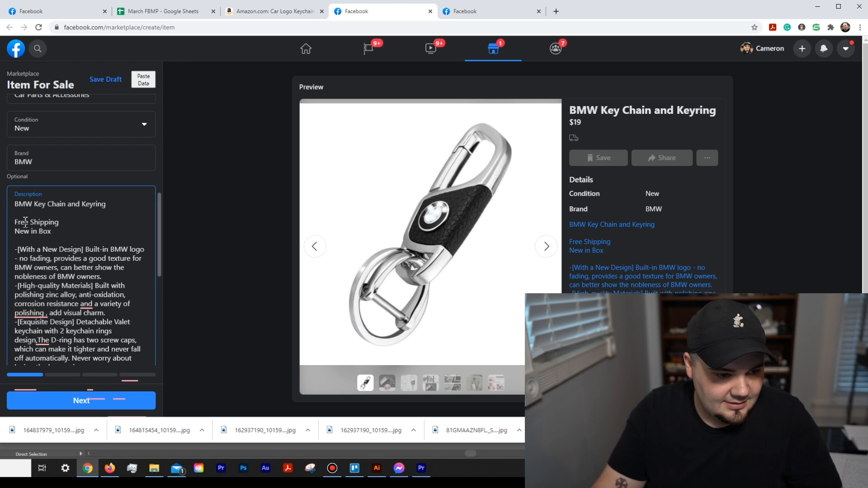
# Separate the description's feature bullets with blank lines, also splitting the "no fading" text from the "Built-in BMW logo" line
pyautogui.click(15, 259)
pyautogui.press('Return')
pyautogui.press('Return')
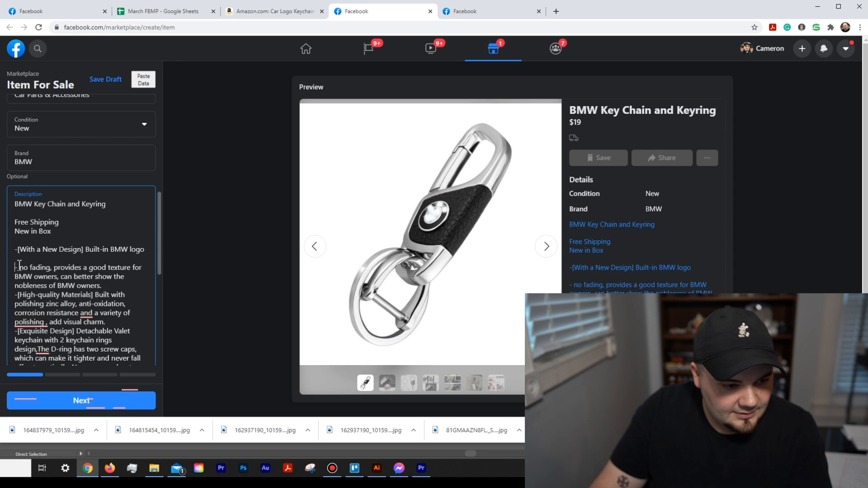
pyautogui.click(15, 295)
pyautogui.press('Return')
pyautogui.scroll(-2, 15, 296)
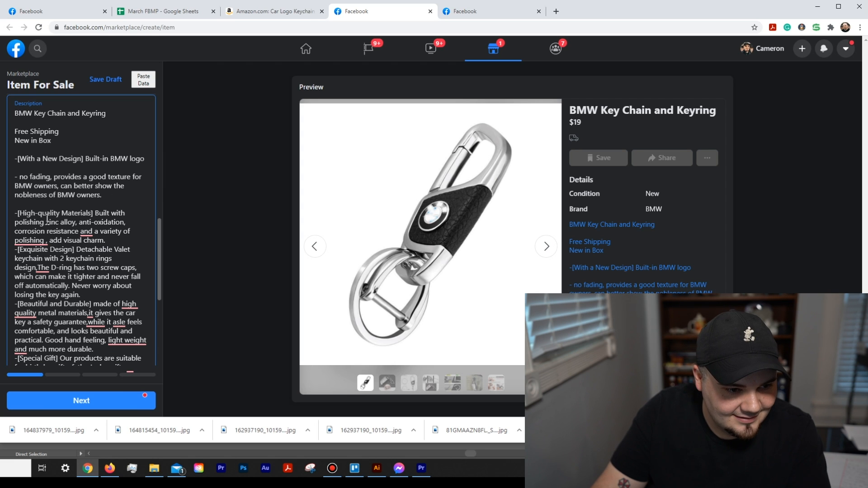
pyautogui.click(13, 250)
pyautogui.press('Return')
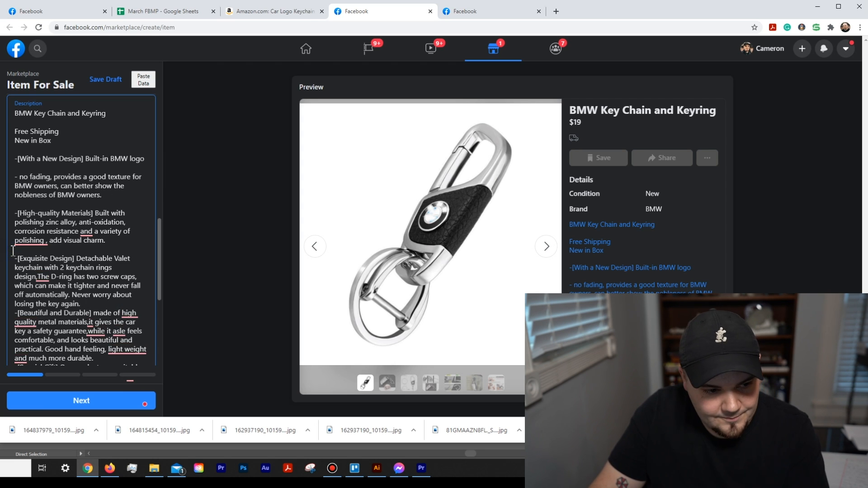
pyautogui.click(15, 313)
pyautogui.press('Return')
pyautogui.scroll(-3, 15, 235)
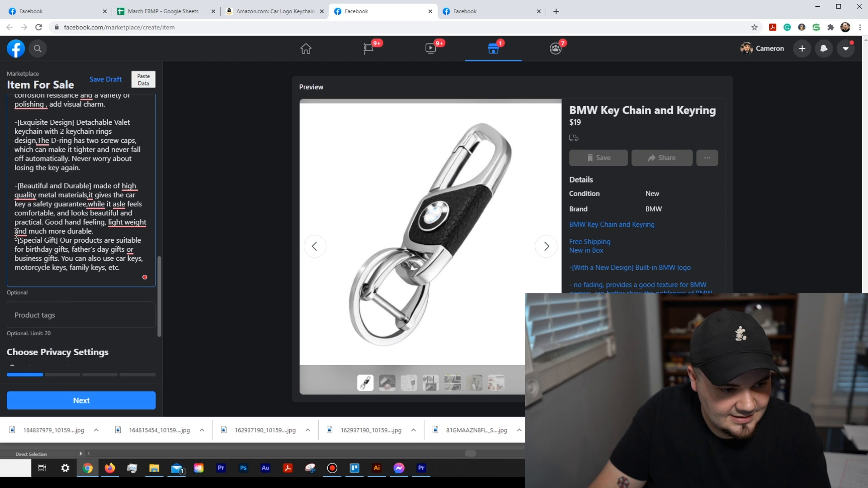
pyautogui.click(15, 244)
pyautogui.press('Return')
pyautogui.scroll(4, 60, 256)
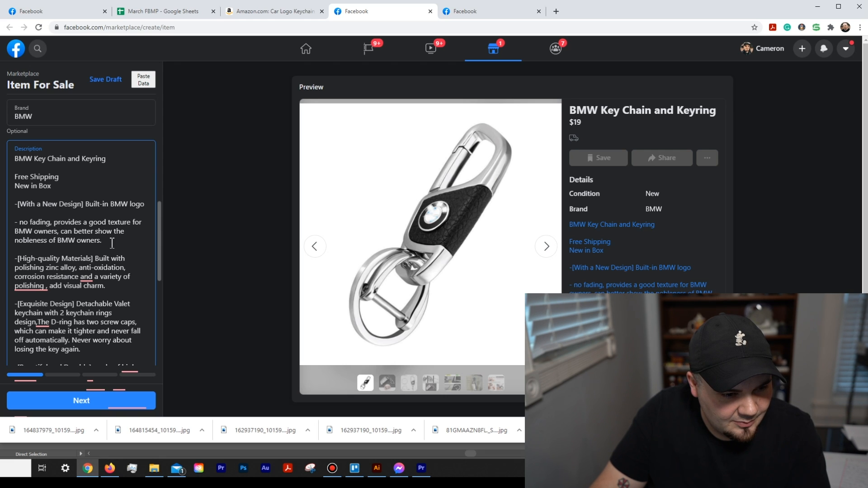
# Add the product tags "BMW", "key chain", "keychain", "key ring" and "keyring" to the listing
pyautogui.scroll(-6, 93, 251)
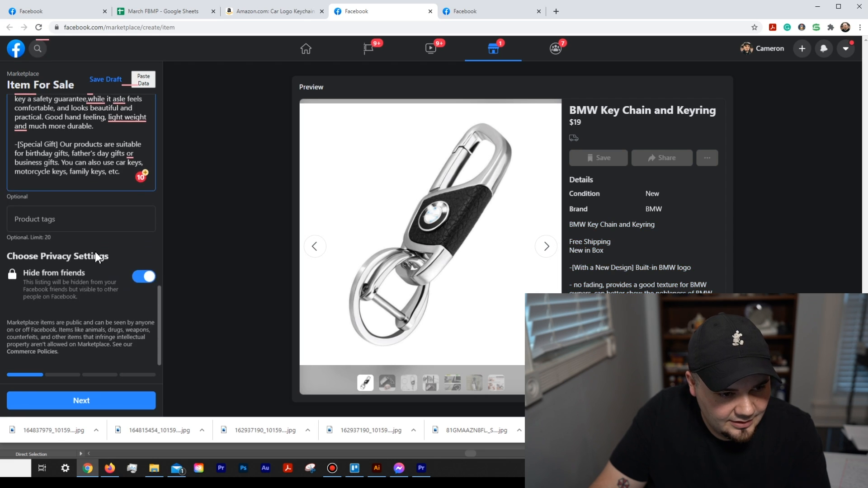
pyautogui.scroll(2, 95, 251)
pyautogui.click(31, 314)
pyautogui.write('BMW')
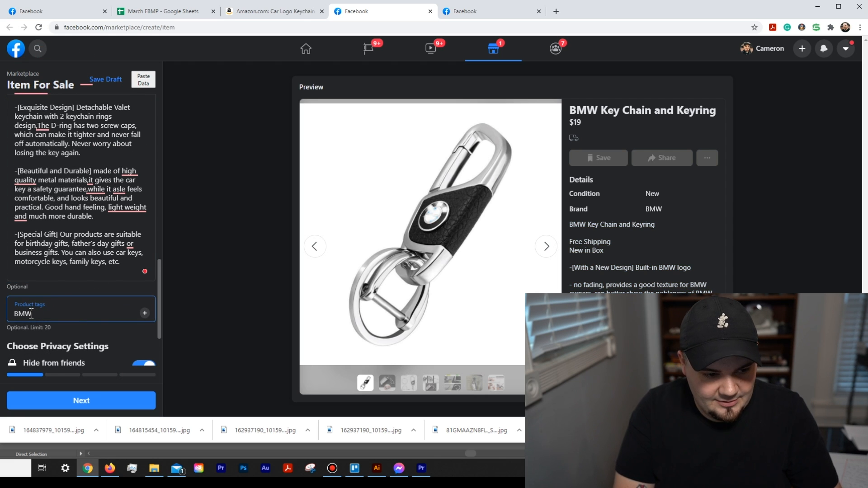
pyautogui.press('Return')
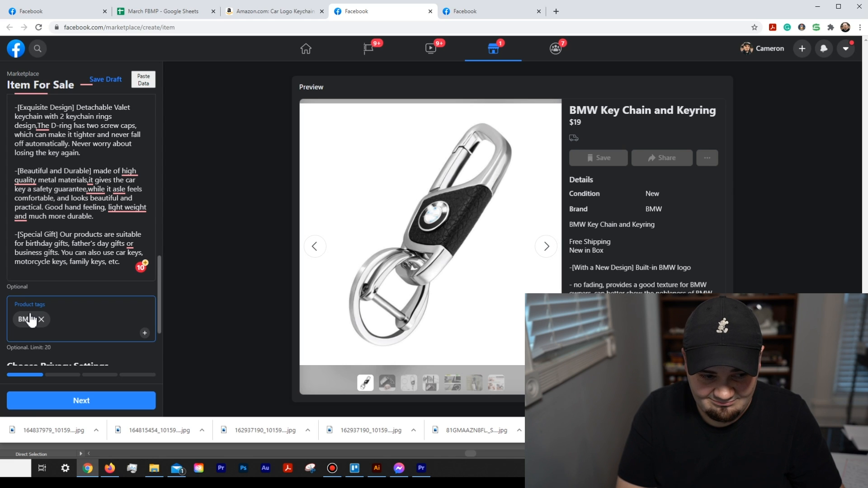
pyautogui.write('key')
pyautogui.press('Return')
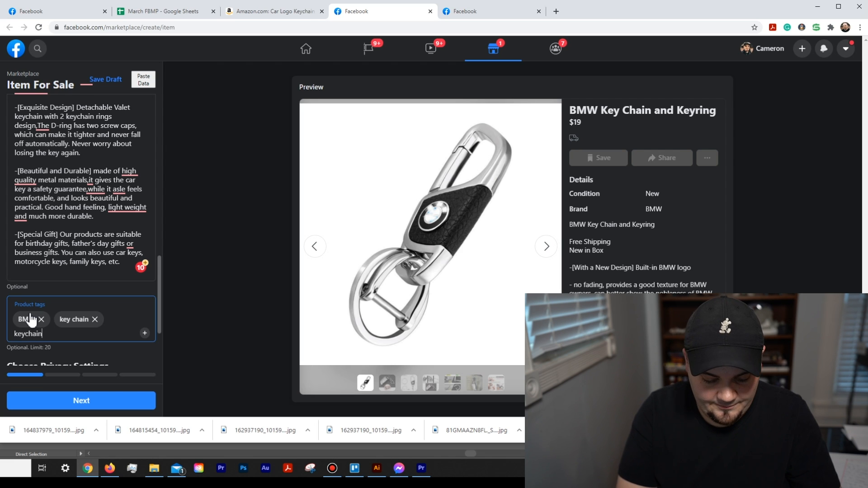
pyautogui.write('keychain')
pyautogui.press('Return')
pyautogui.write('key ring')
pyautogui.press('Return')
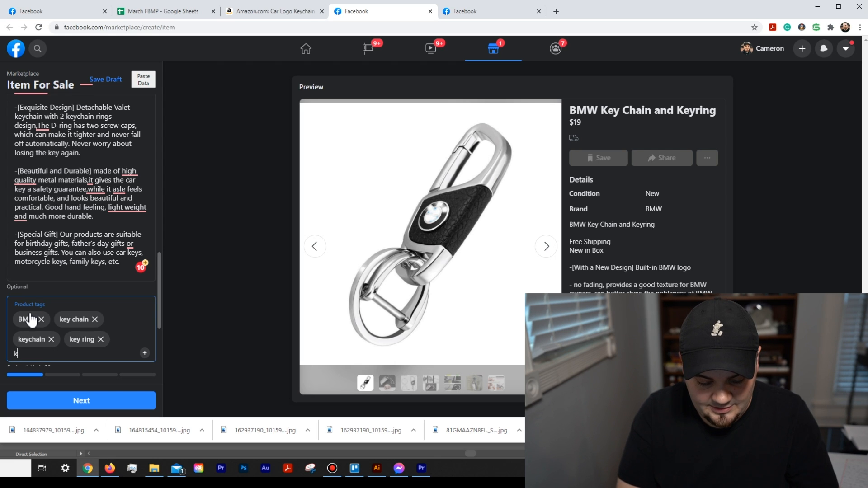
pyautogui.write('keyring')
pyautogui.press('Return')
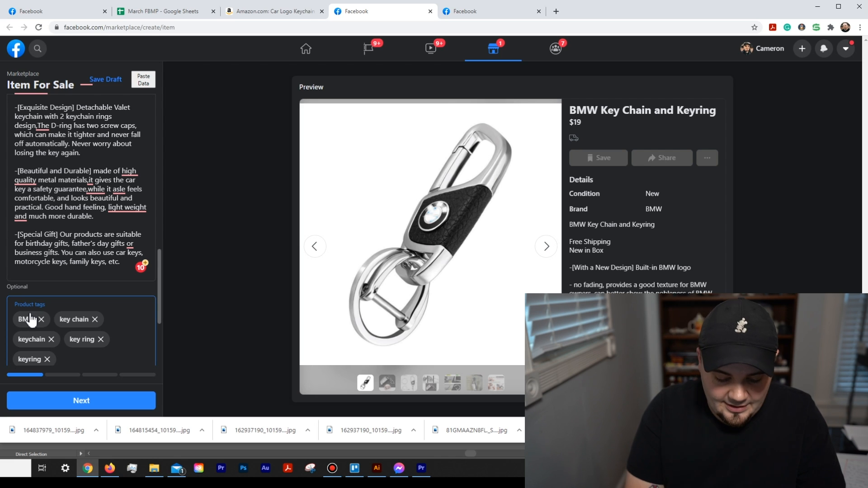
# Extend the product tags with "clip", "leather", "bmw logo" and "car"
pyautogui.write('clip')
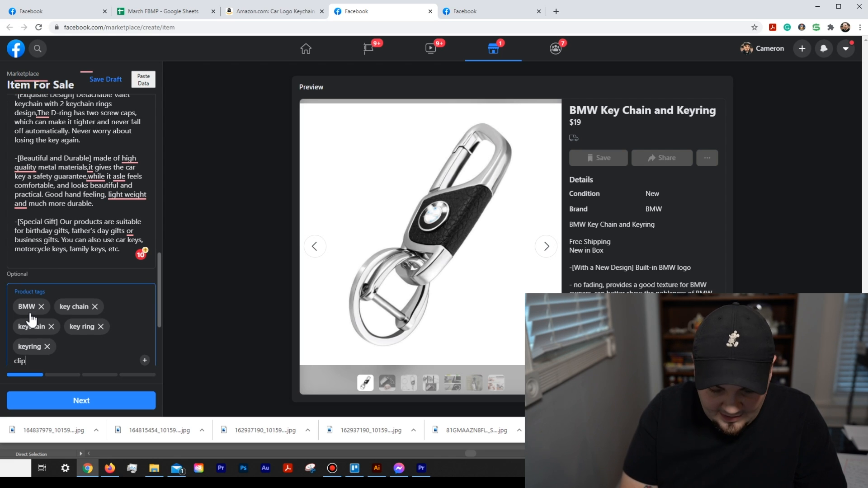
pyautogui.press('Return')
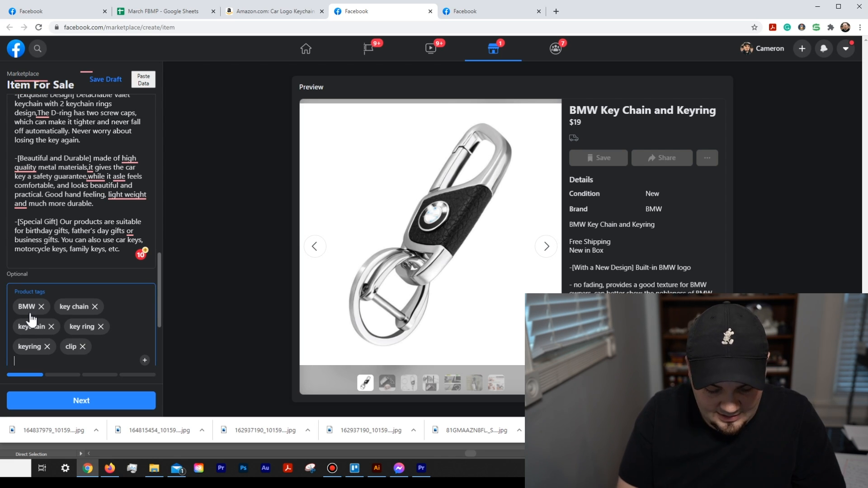
pyautogui.press('Return')
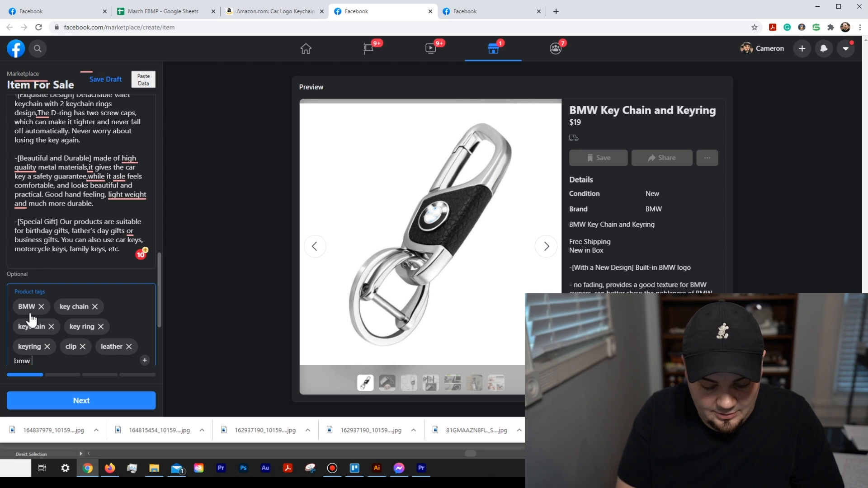
pyautogui.write('bmw logo')
pyautogui.press('Return')
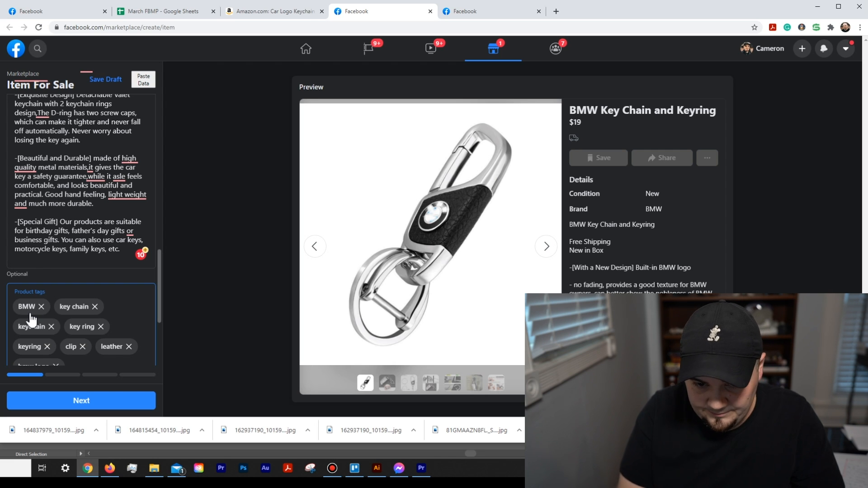
pyautogui.scroll(-2, 41, 312)
pyautogui.write('ca')
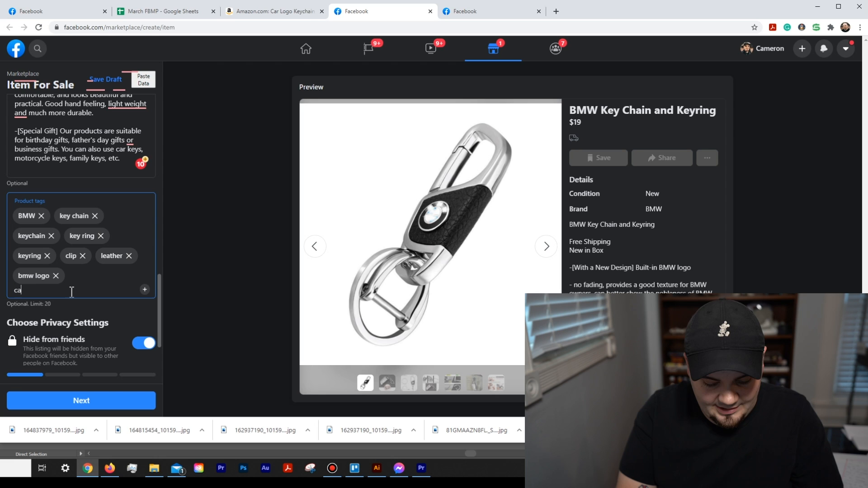
pyautogui.write('r')
pyautogui.press('Return')
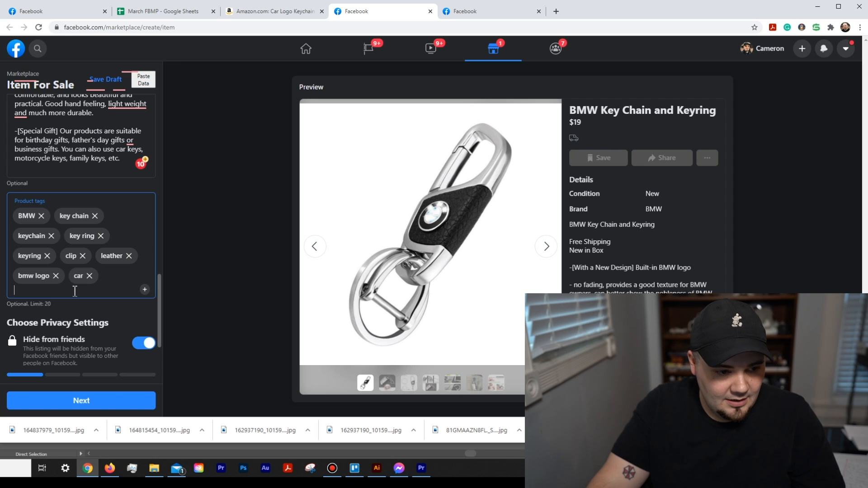
# Proceed to the delivery settings and choose Shipping only with your own shipping label at a $0 rate per item
pyautogui.scroll(-1, 108, 302)
pyautogui.click(136, 401)
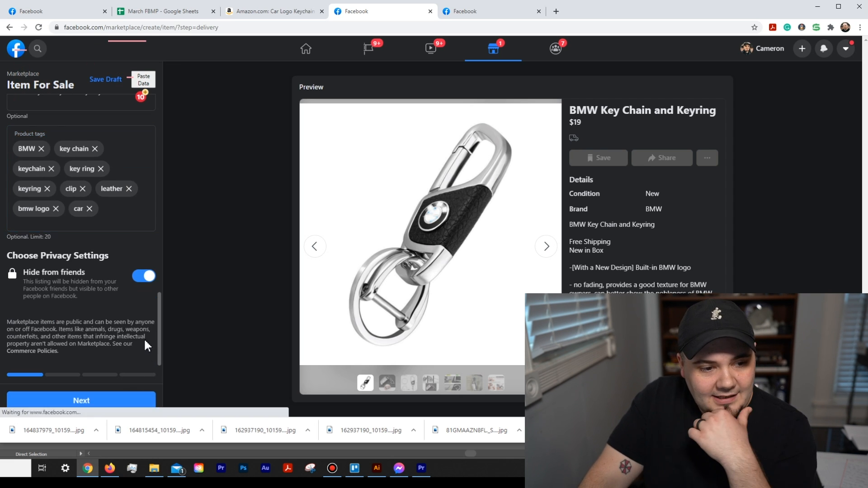
pyautogui.click(103, 220)
pyautogui.click(93, 290)
pyautogui.click(99, 266)
pyautogui.click(119, 297)
pyautogui.write('0')
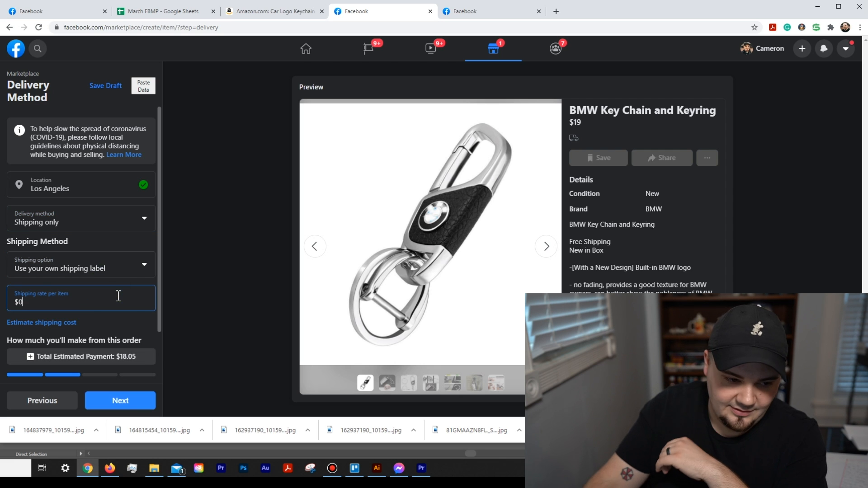
pyautogui.click(131, 402)
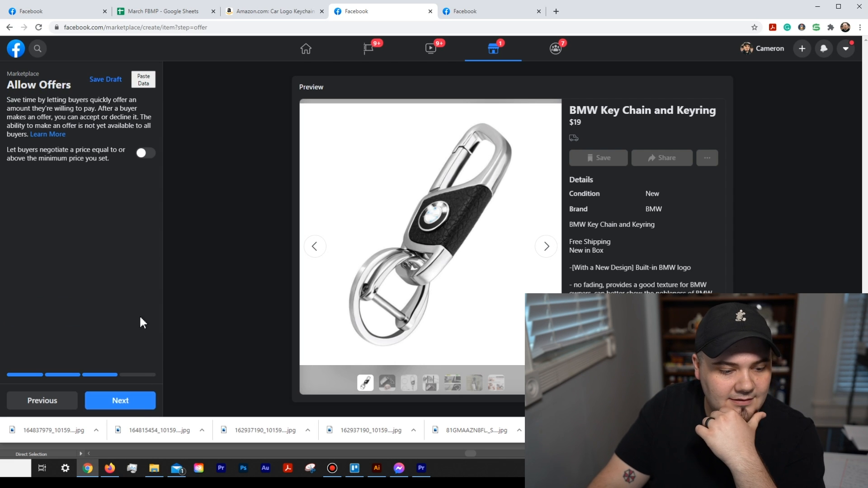
# Leave buyer price negotiation off, glance at the Amazon product page, and publish the key chain listing on Marketplace
pyautogui.click(132, 401)
pyautogui.click(278, 11)
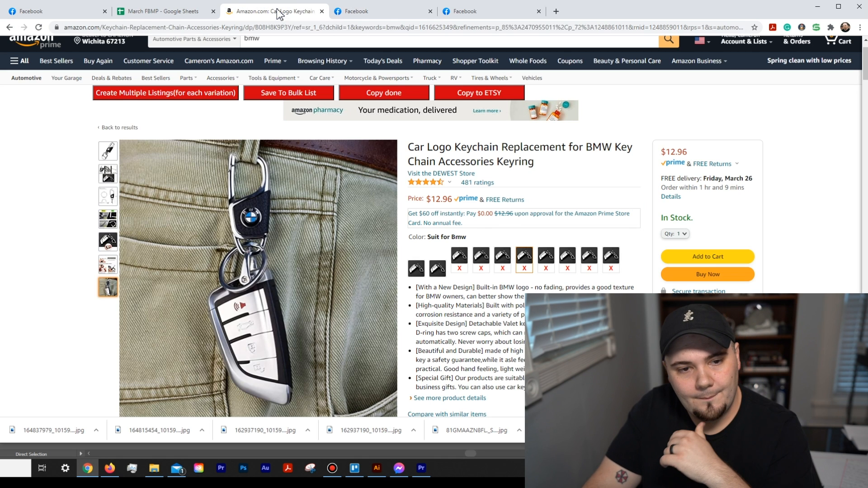
pyautogui.click(392, 15)
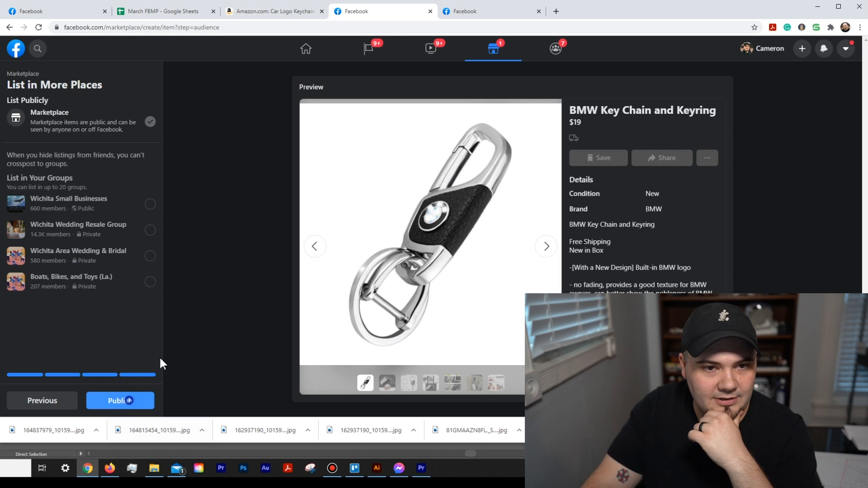
pyautogui.click(129, 401)
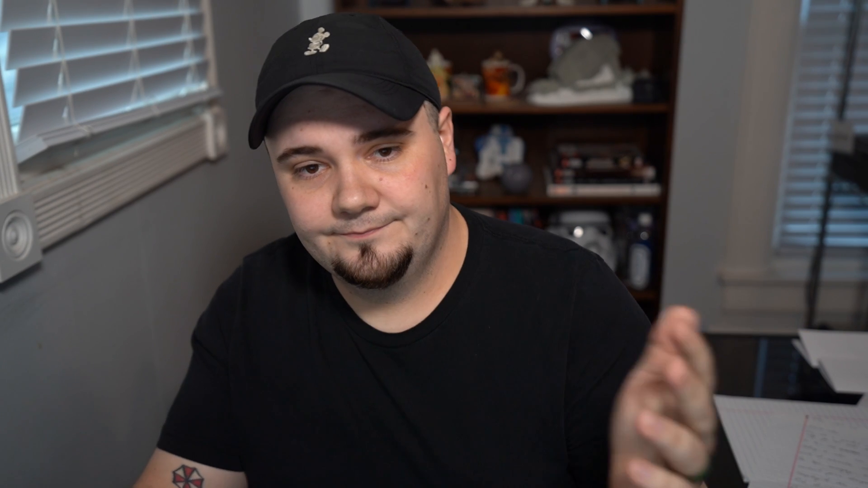